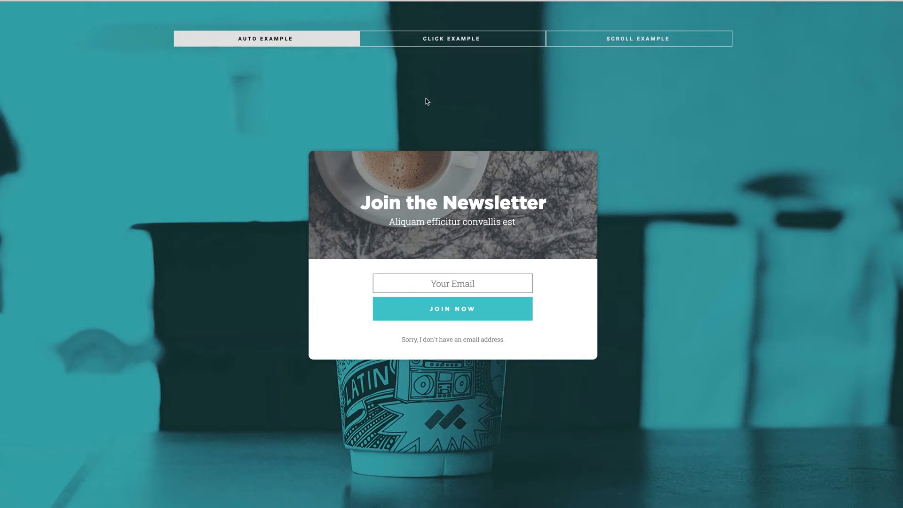
Step: Dismiss the automatic newsletter pop-up, then try the Click Example's Redeem Offer pop-up and close it
click(427, 98)
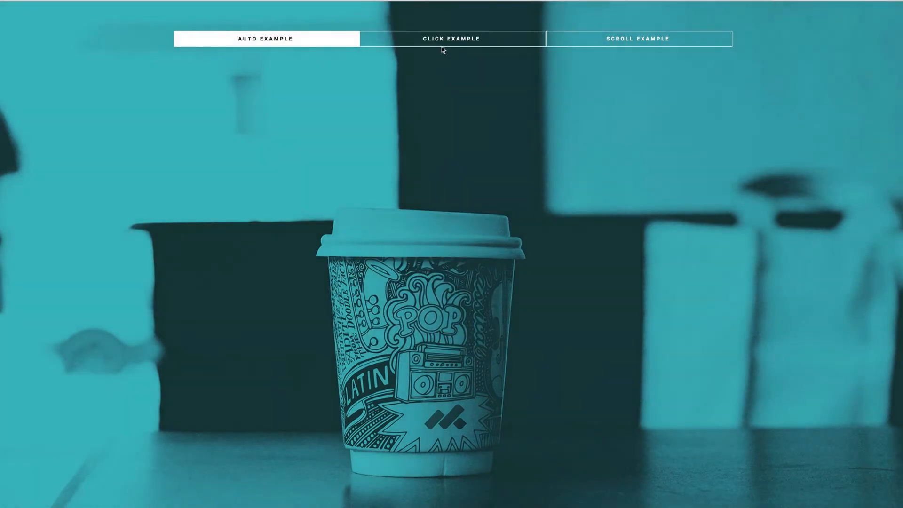
click(442, 41)
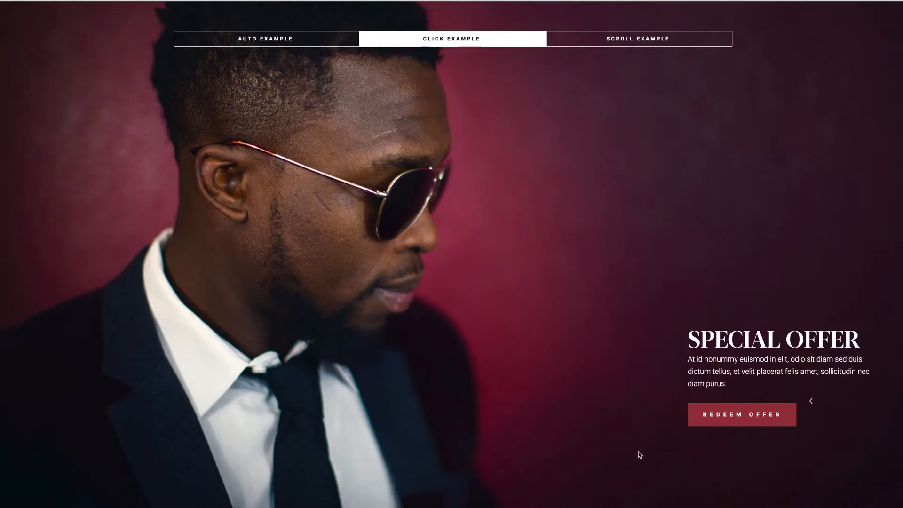
click(731, 415)
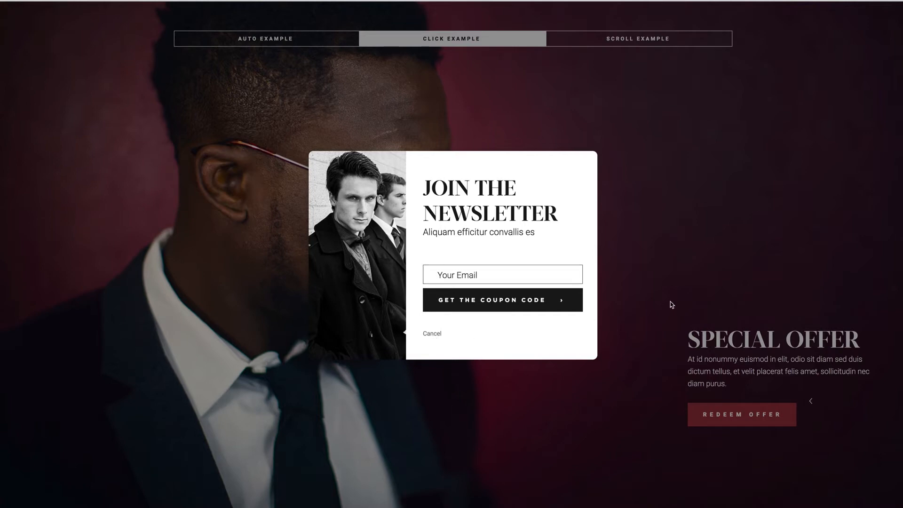
click(662, 227)
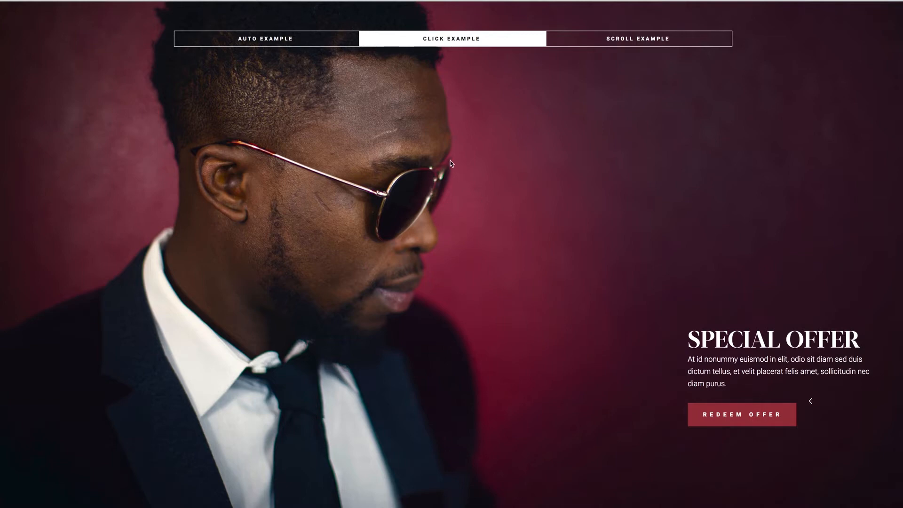
Step: Trigger the Scroll Example's newsletter pop-up, dismiss it and return to the Auto Example
click(636, 38)
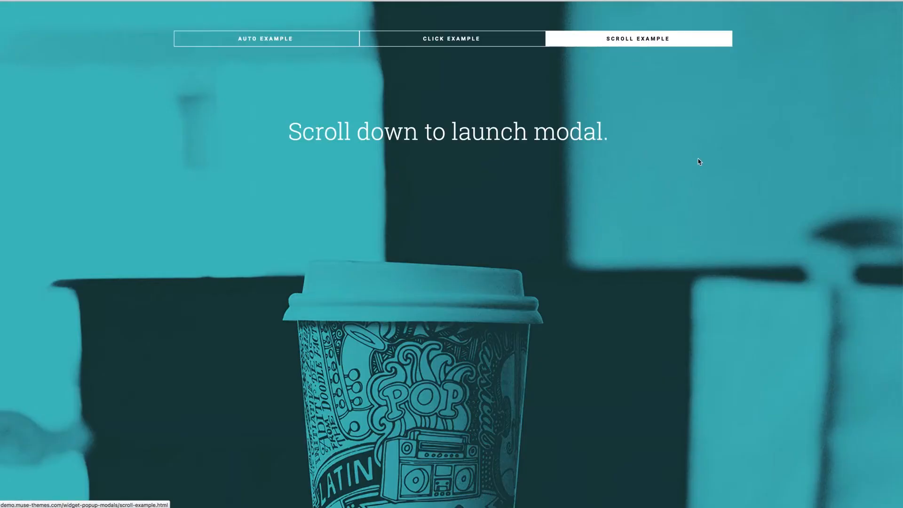
scroll(701, 171, down, 1)
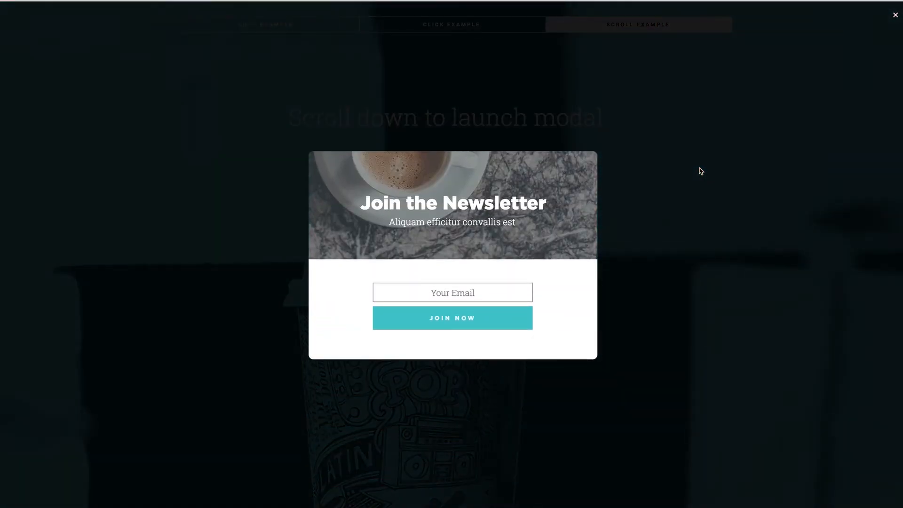
click(693, 155)
scroll(682, 148, up, 1)
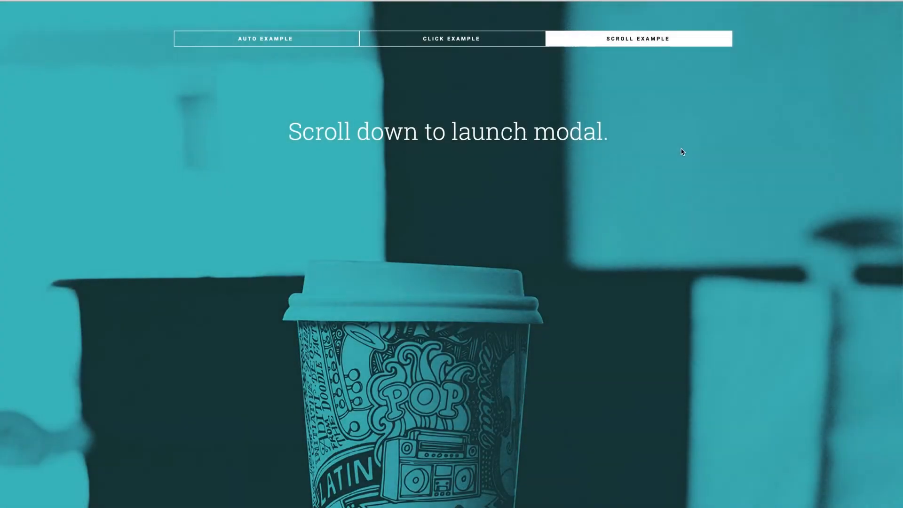
click(267, 40)
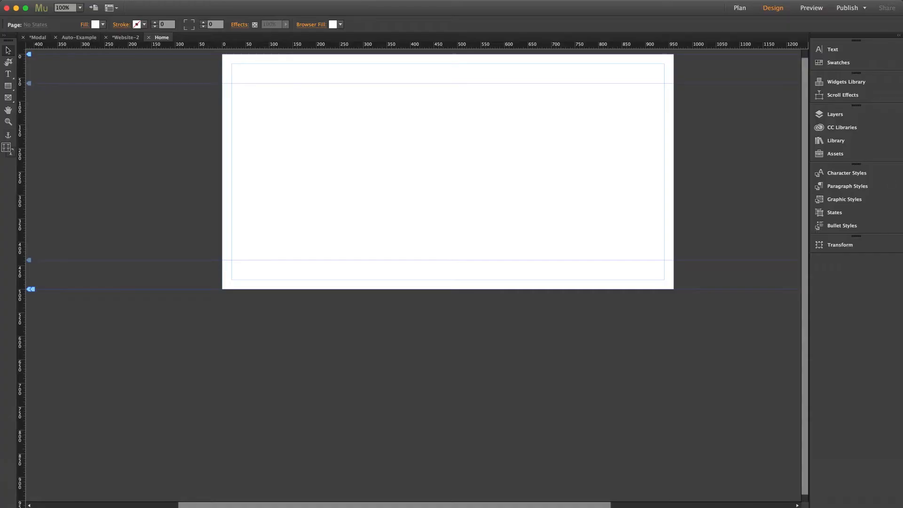
Step: In Adobe Muse, add the Pop-Ups Pro library widget to the Home page and place it beside the page at about X -248, Y 102
click(842, 141)
click(667, 186)
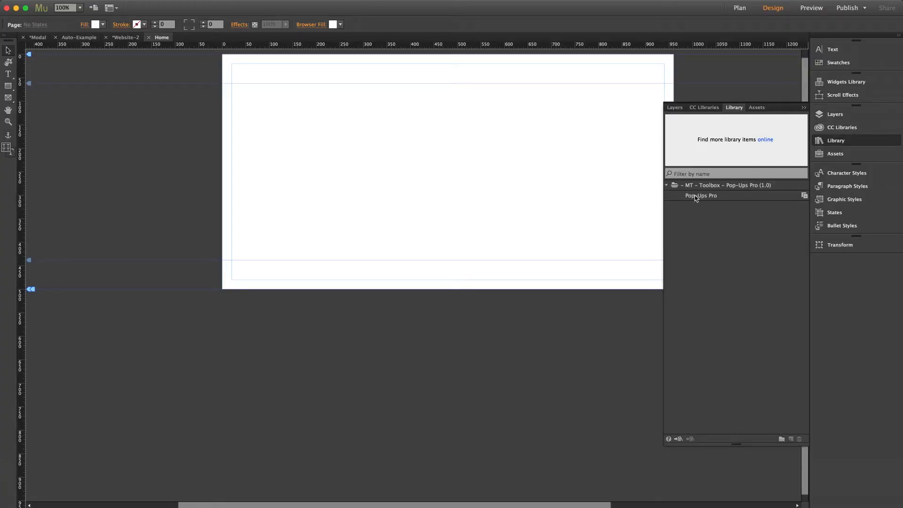
drag(700, 195, 301, 116)
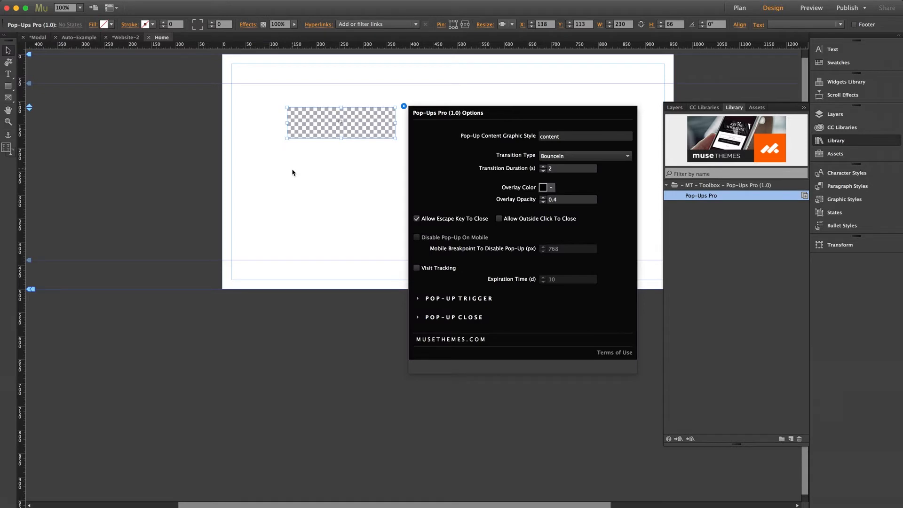
click(277, 159)
click(360, 119)
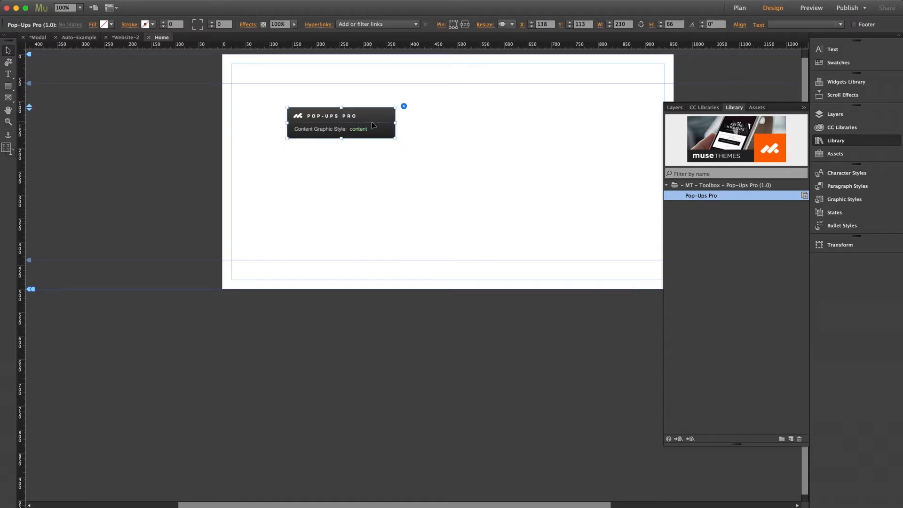
drag(371, 122, 189, 117)
click(841, 142)
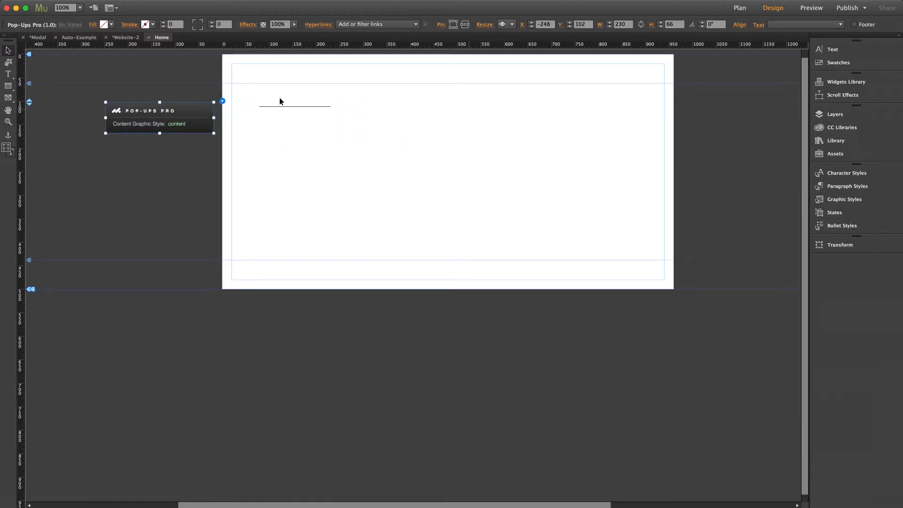
click(228, 133)
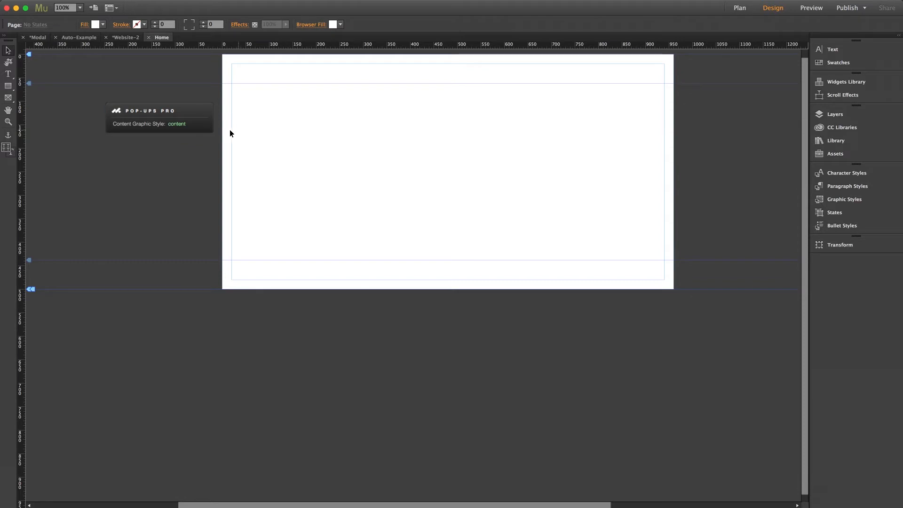
Step: Examine the Pop-Ups Pro widget's options, including its content graphic style, transition, overlay and closing settings
click(195, 125)
click(223, 102)
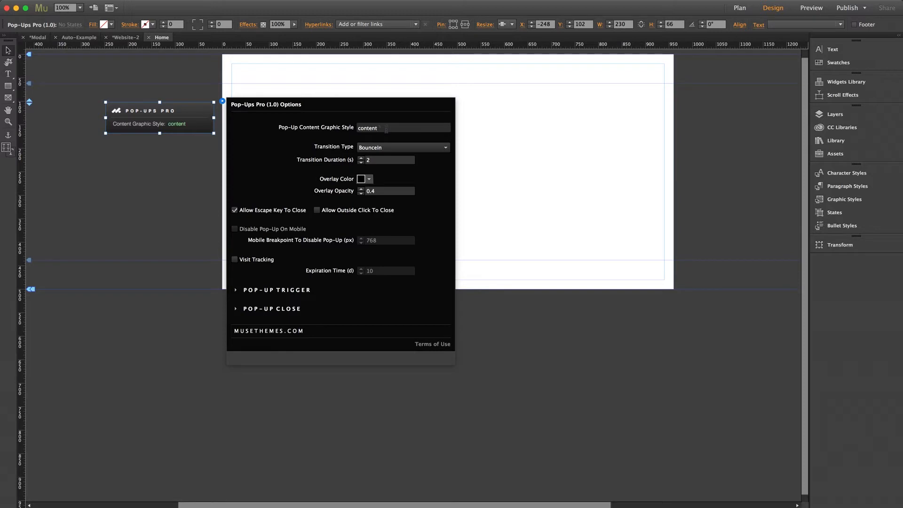
click(518, 121)
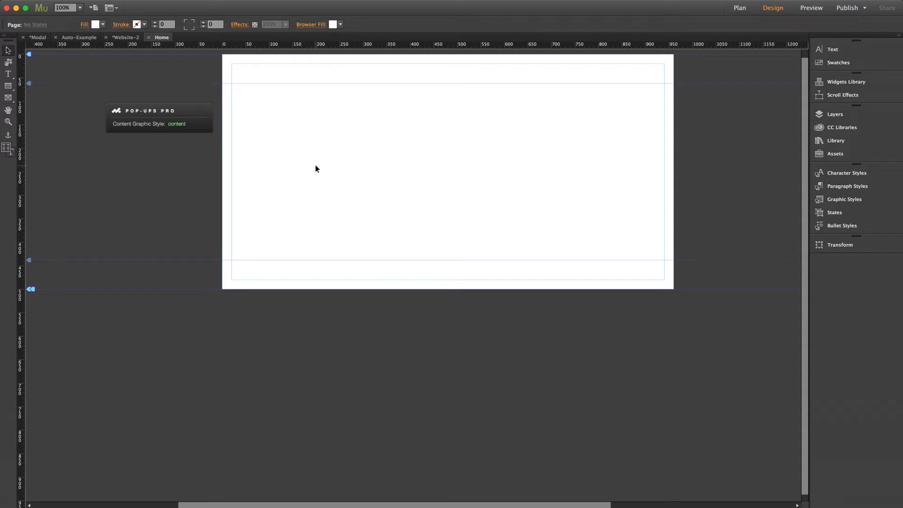
Step: Add a State Button widget to the page and clear its contents and all styling
click(834, 84)
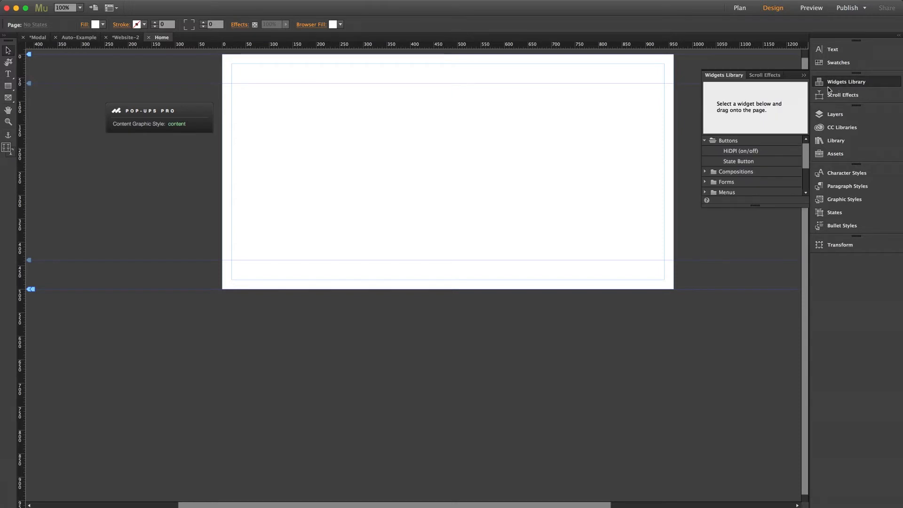
drag(734, 160, 341, 127)
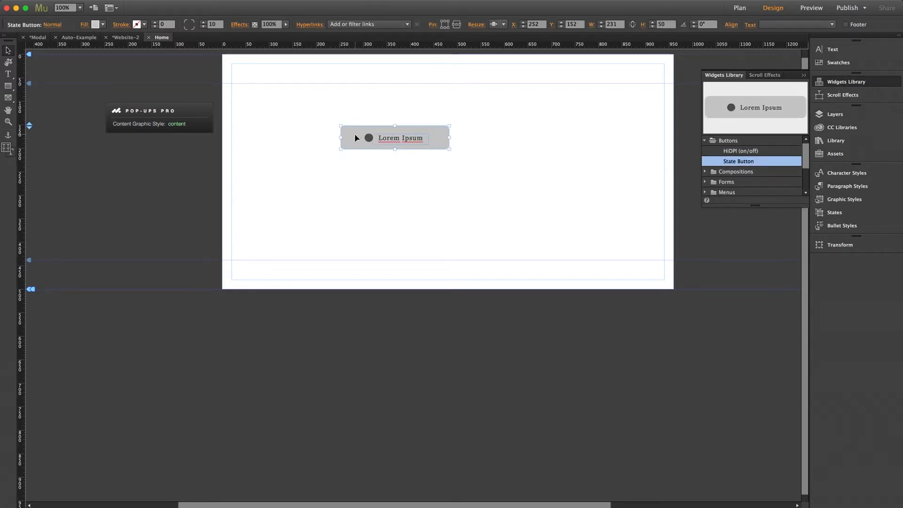
right_click(356, 134)
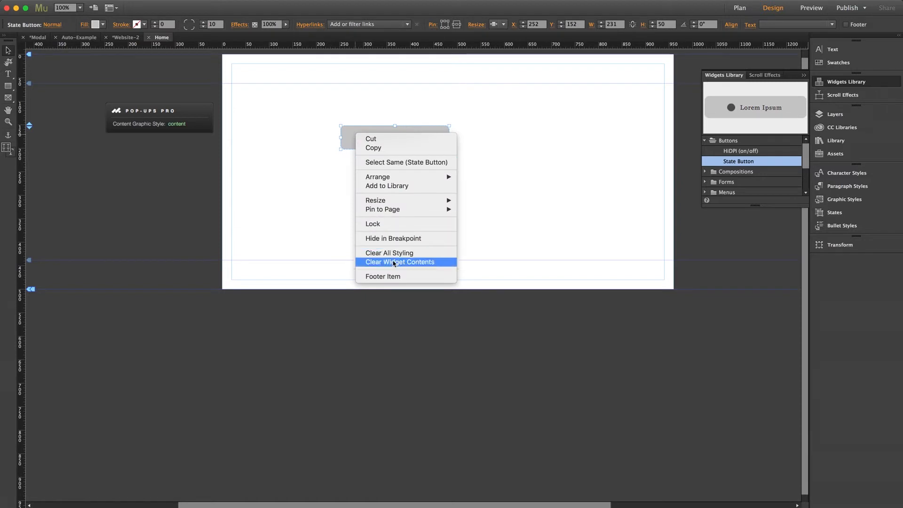
click(393, 262)
right_click(366, 133)
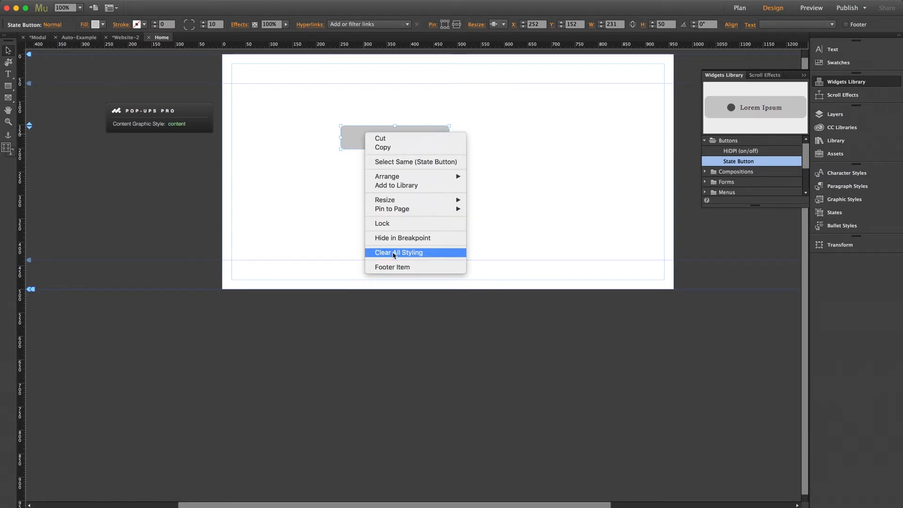
click(395, 252)
click(370, 206)
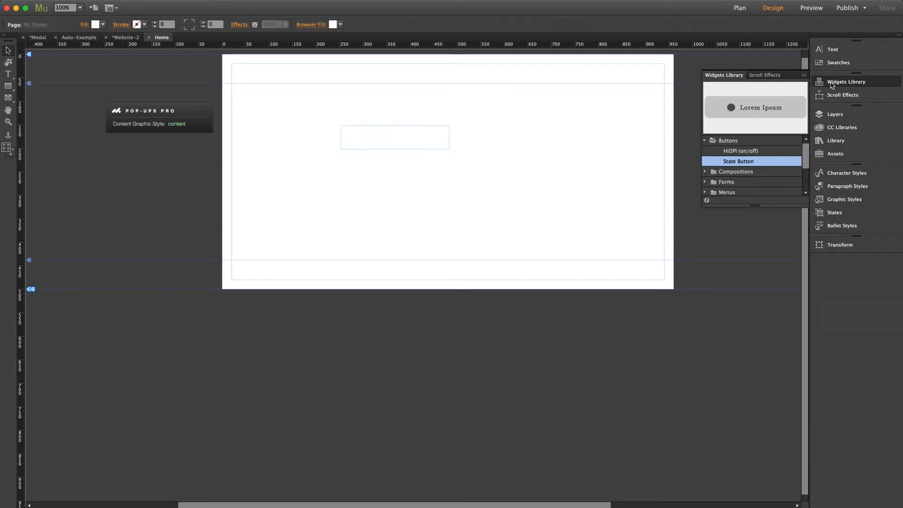
Step: Enlarge the empty state button to about 608 by 389 and centre it horizontally on the page at about Y 102
drag(403, 139, 455, 132)
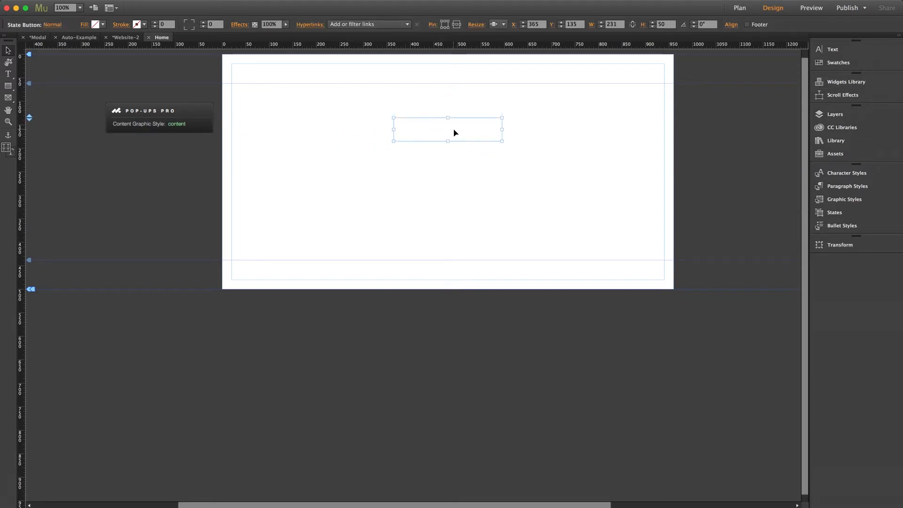
drag(394, 141, 219, 303)
drag(376, 209, 398, 193)
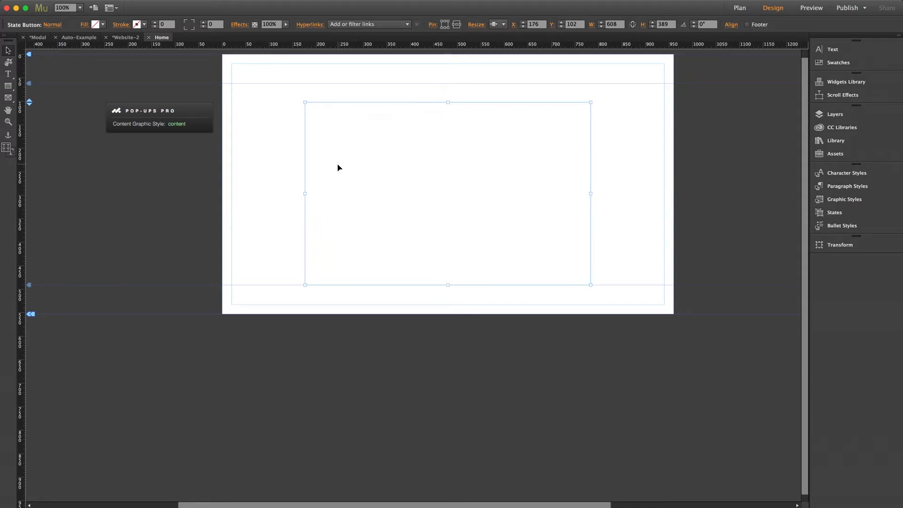
Step: Fill the state button with the image img1.jpg and set its fitting to Scale to Fit
click(84, 25)
click(127, 108)
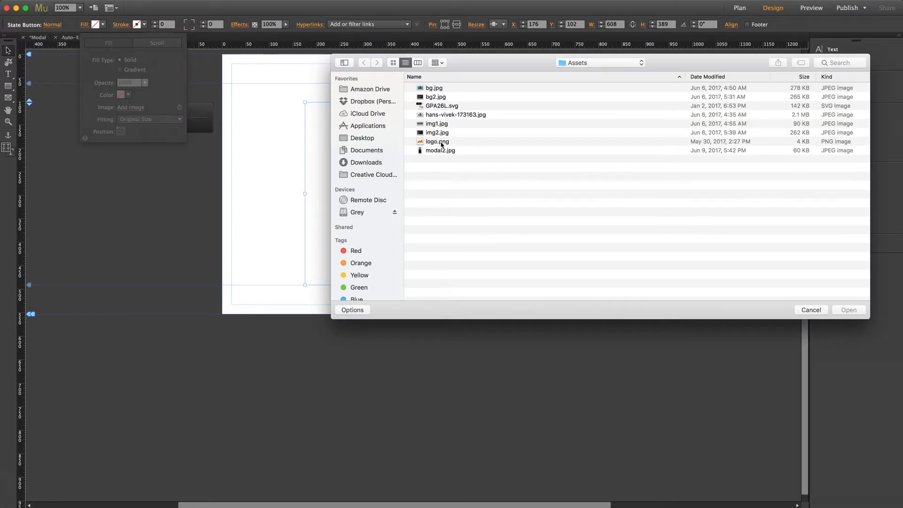
click(435, 124)
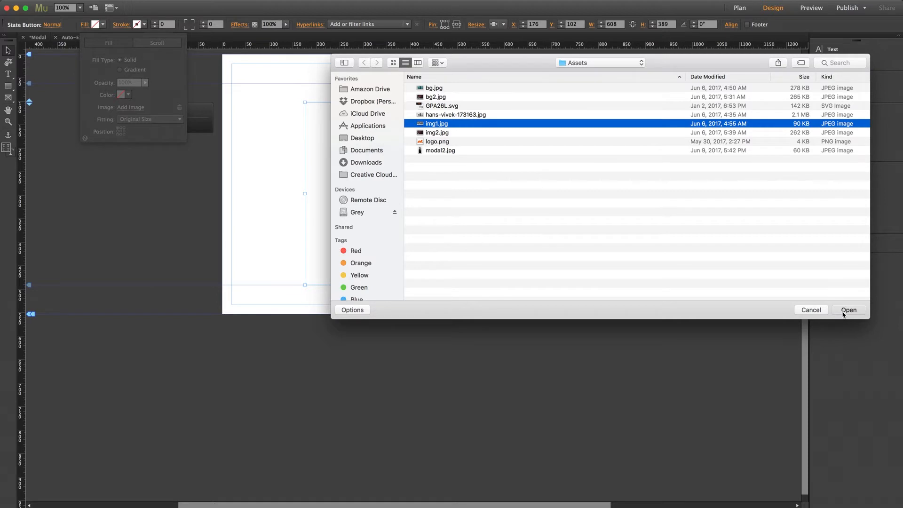
click(847, 310)
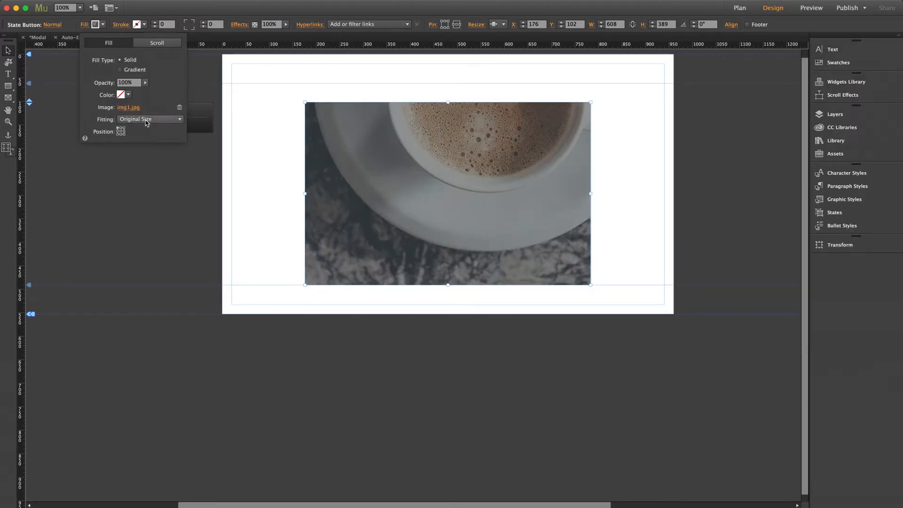
click(146, 119)
click(146, 142)
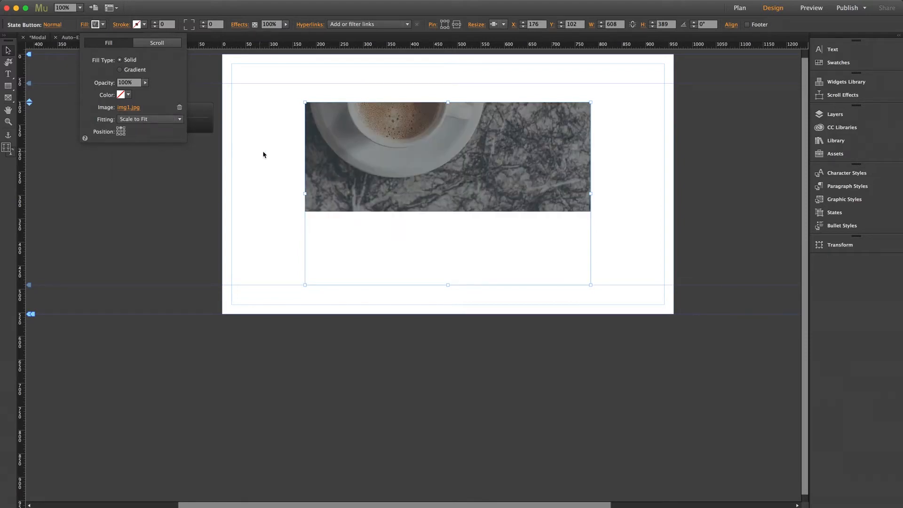
click(358, 154)
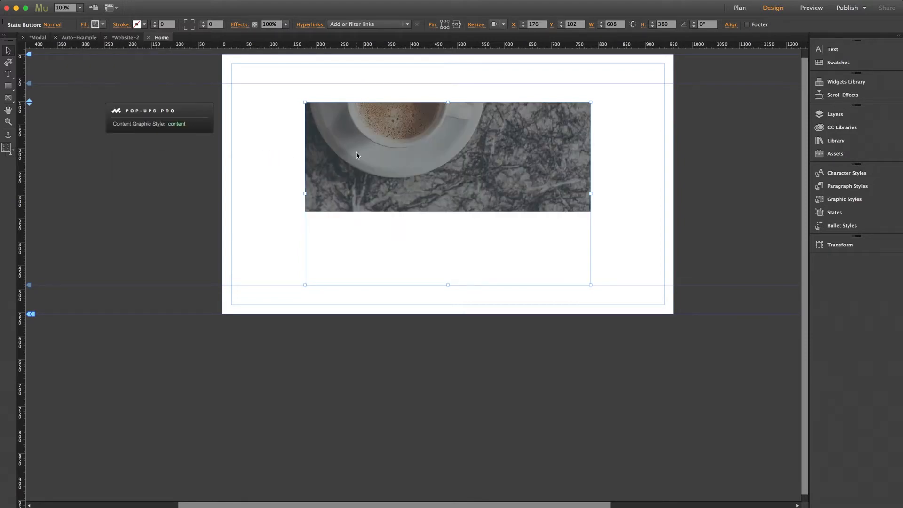
click(270, 156)
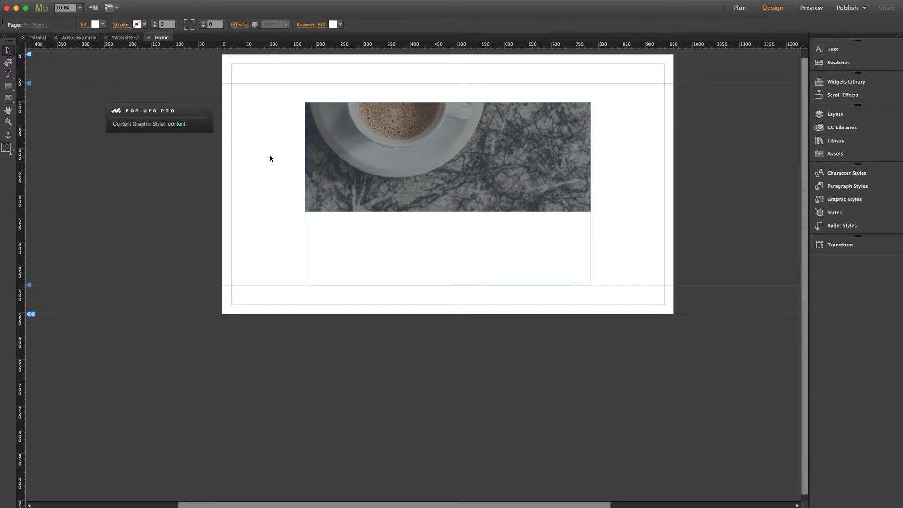
Step: Copy the heading, subheading and email form from the Auto-Example page into the Home page's state button, centred horizontally
click(79, 37)
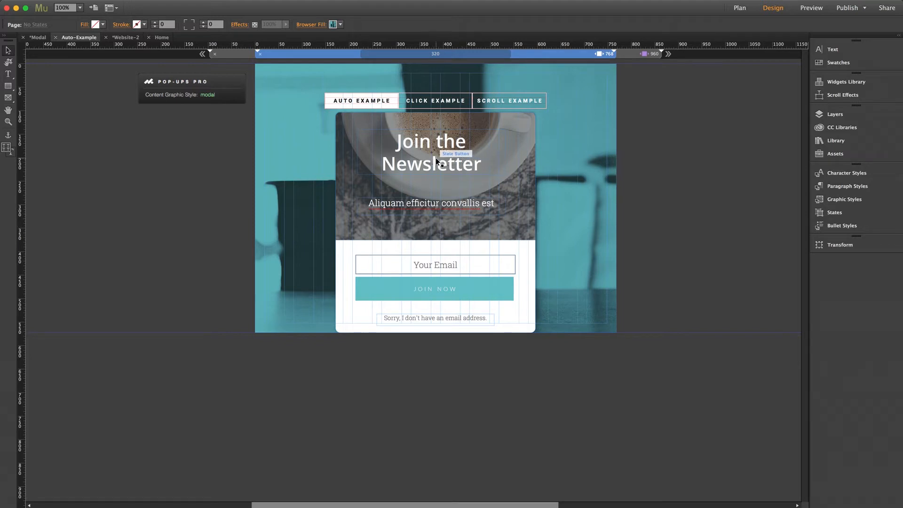
click(412, 157)
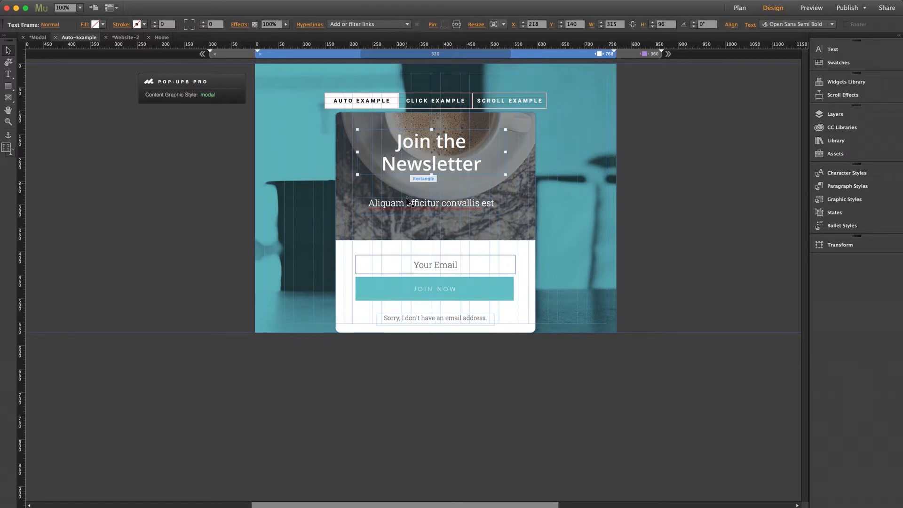
shift+click(396, 206)
shift+click(404, 264)
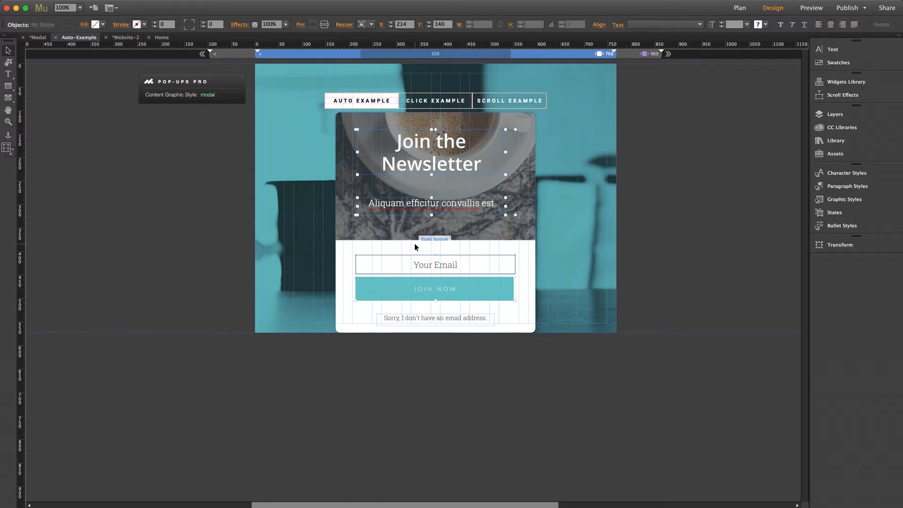
click(161, 38)
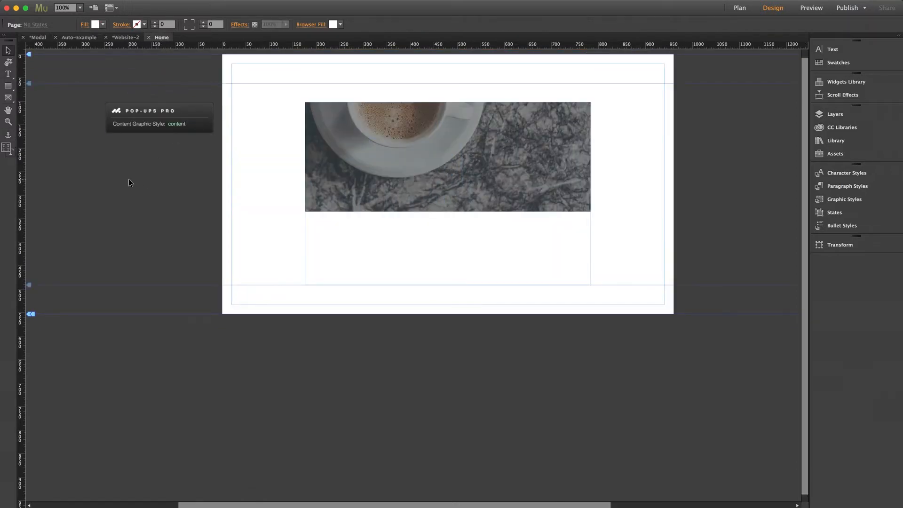
key(super+v)
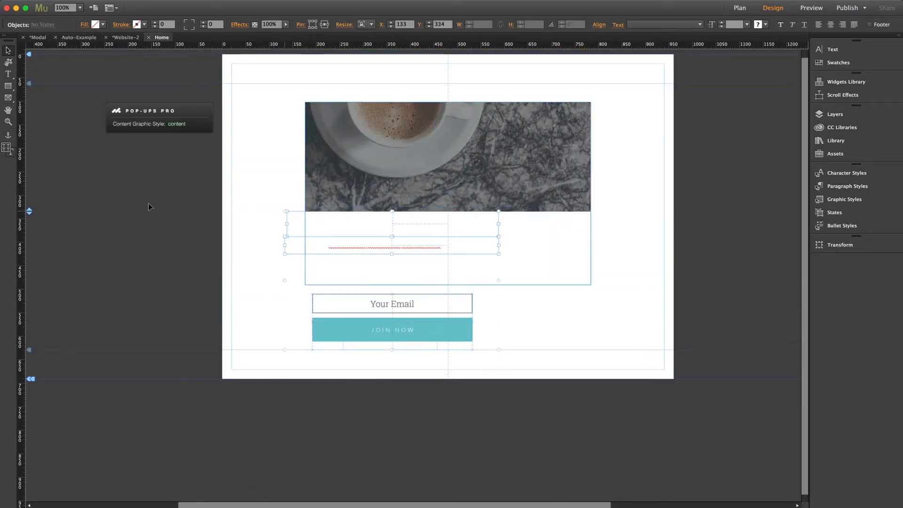
drag(321, 226, 81, 187)
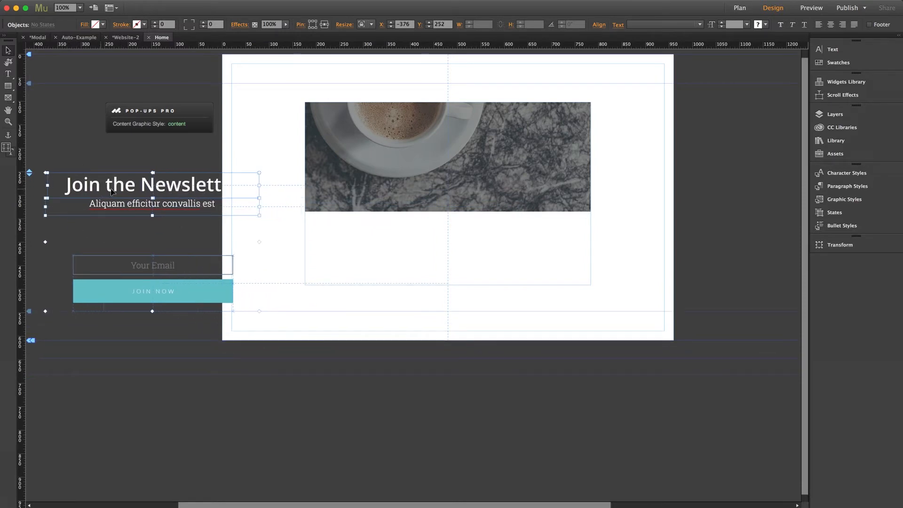
drag(112, 190, 395, 153)
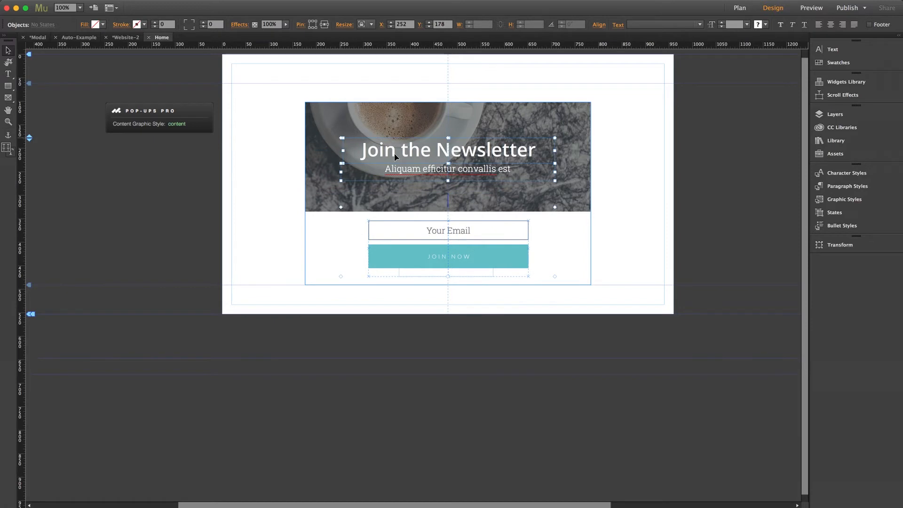
Step: Move the state button with its newsletter content up to Y 90, keeping it horizontally centred on the page
click(222, 193)
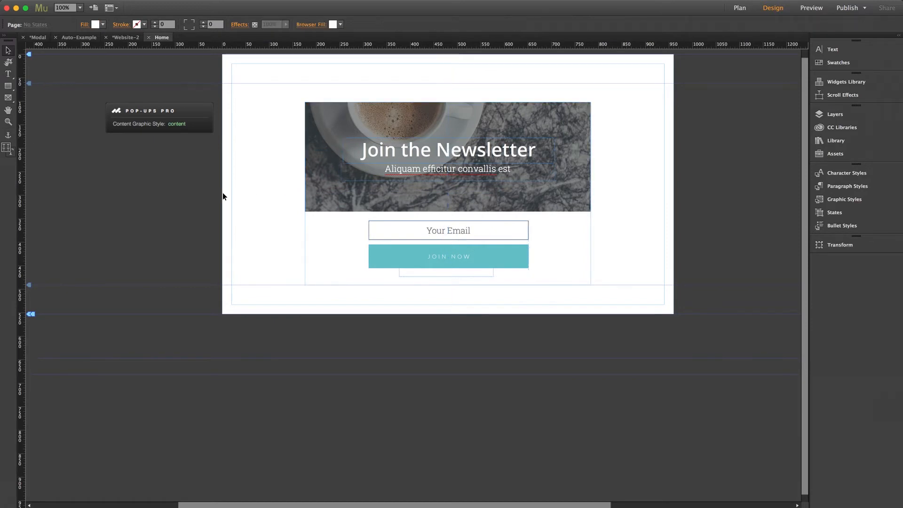
click(335, 112)
drag(397, 115, 358, 111)
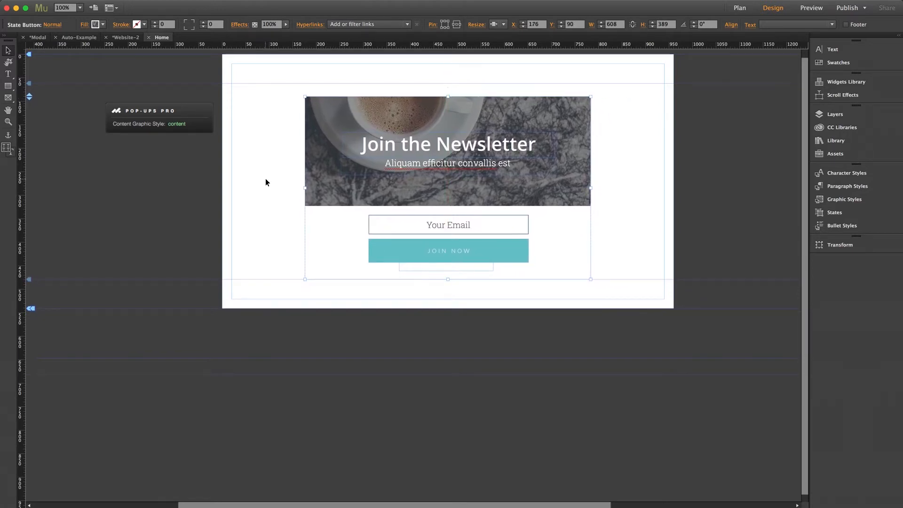
click(264, 197)
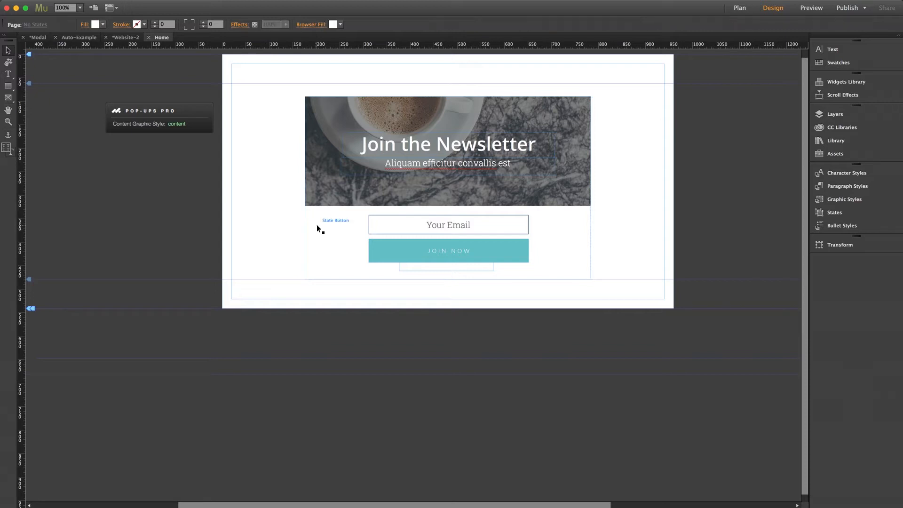
Step: Set the state button's background fill colour to dark navy blue behind the email form
click(317, 226)
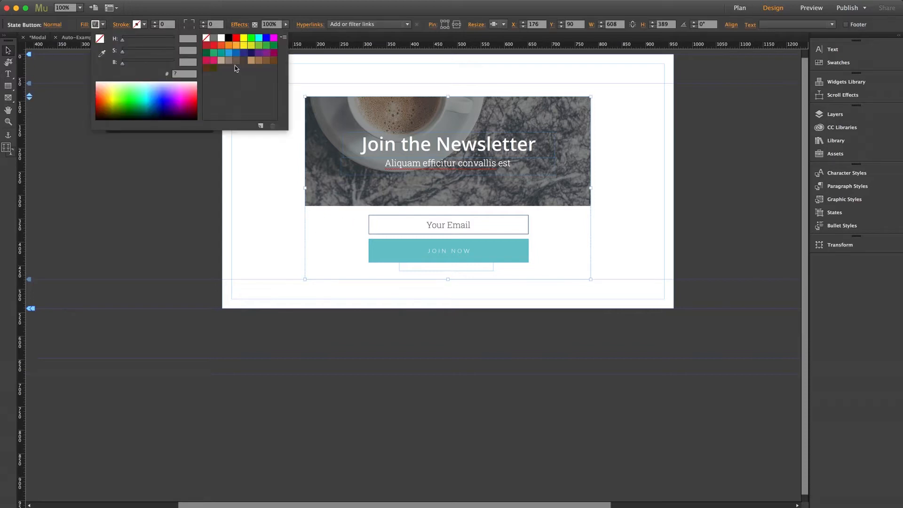
click(252, 53)
click(189, 197)
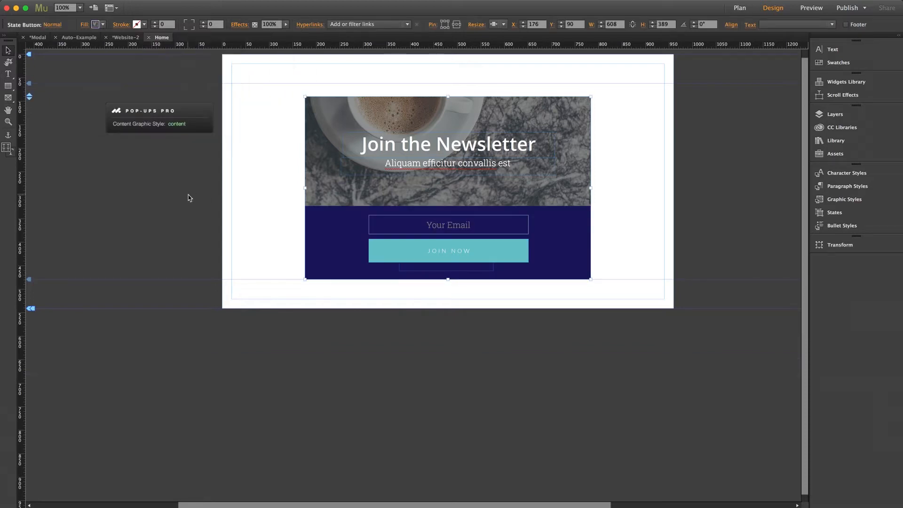
click(165, 204)
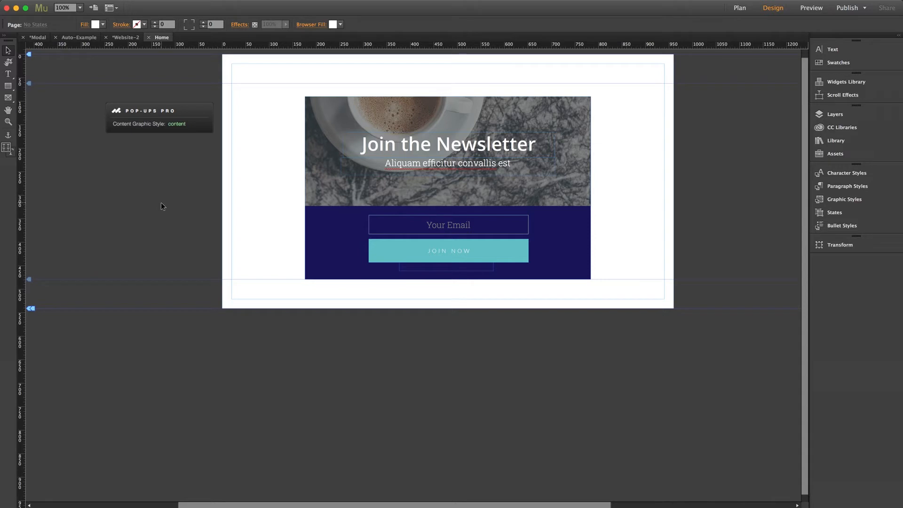
Step: Create a graphic style from the state button and name it content
click(568, 107)
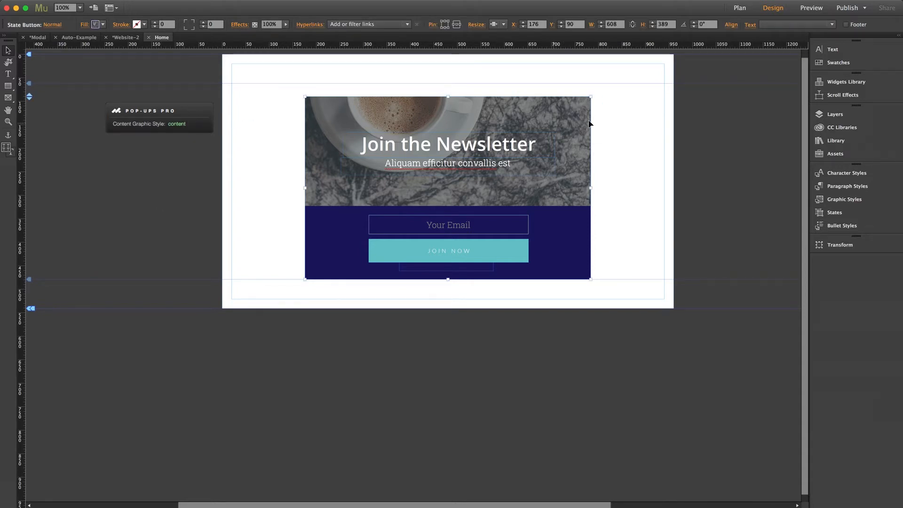
click(847, 202)
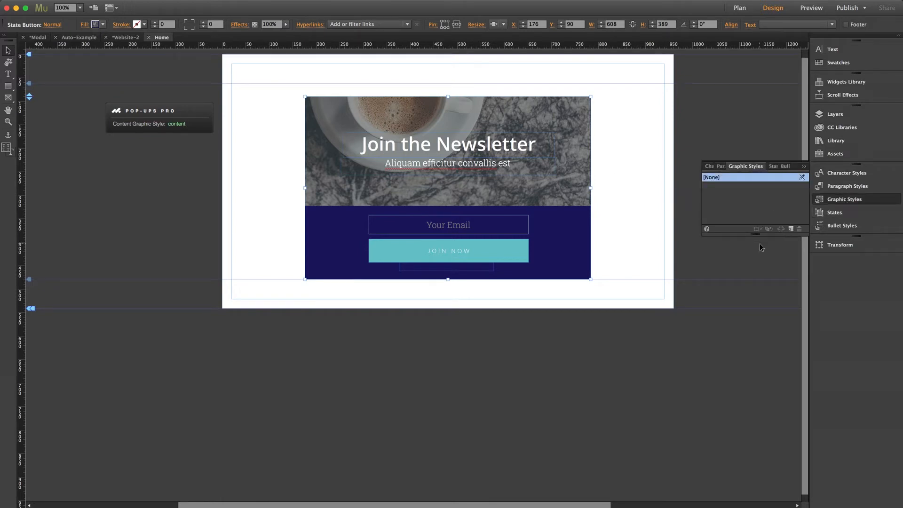
click(792, 229)
double_click(712, 188)
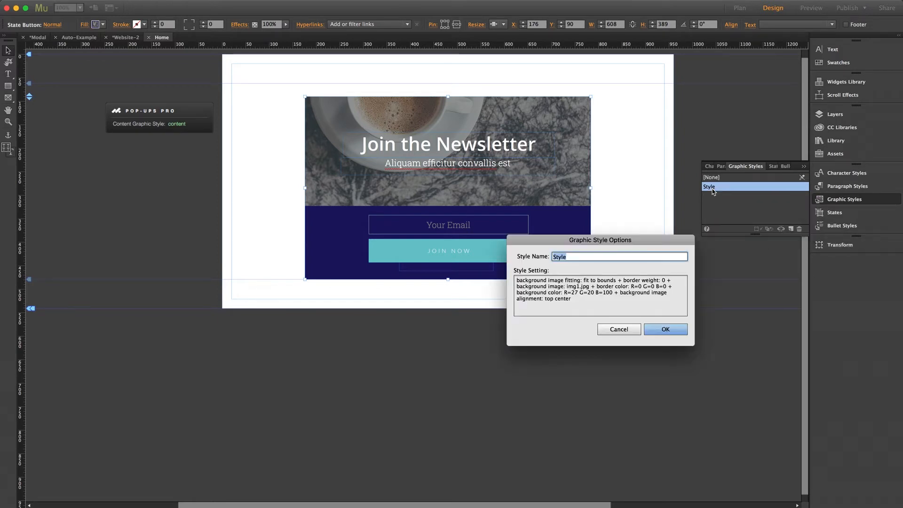
text(content)
click(648, 332)
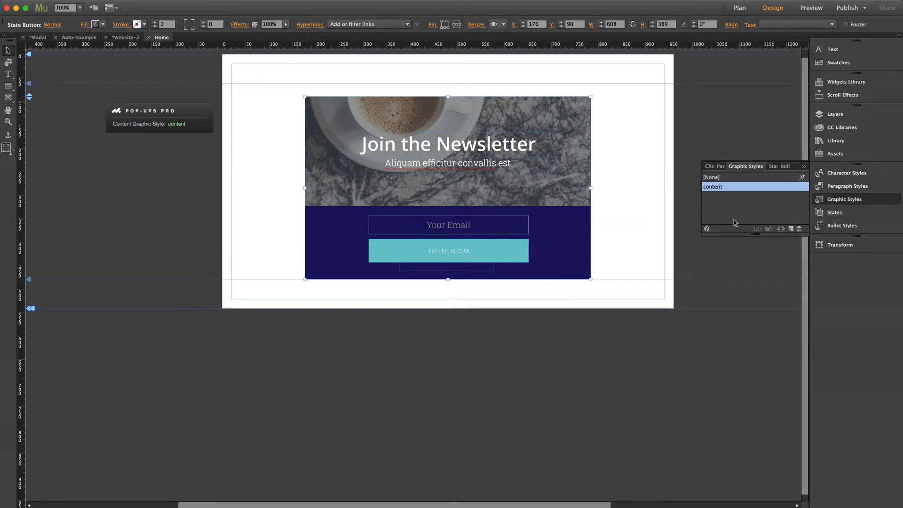
click(819, 199)
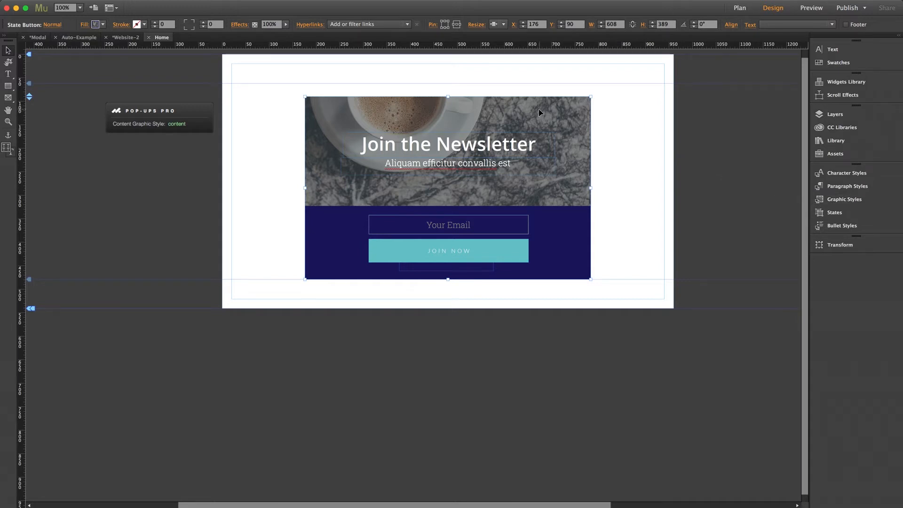
Step: Set the state button's resize behaviour to None
click(504, 25)
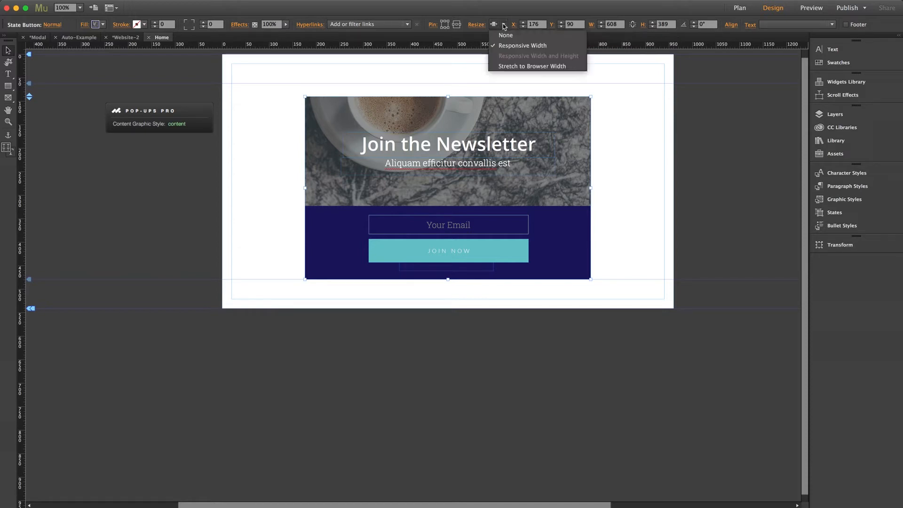
click(505, 35)
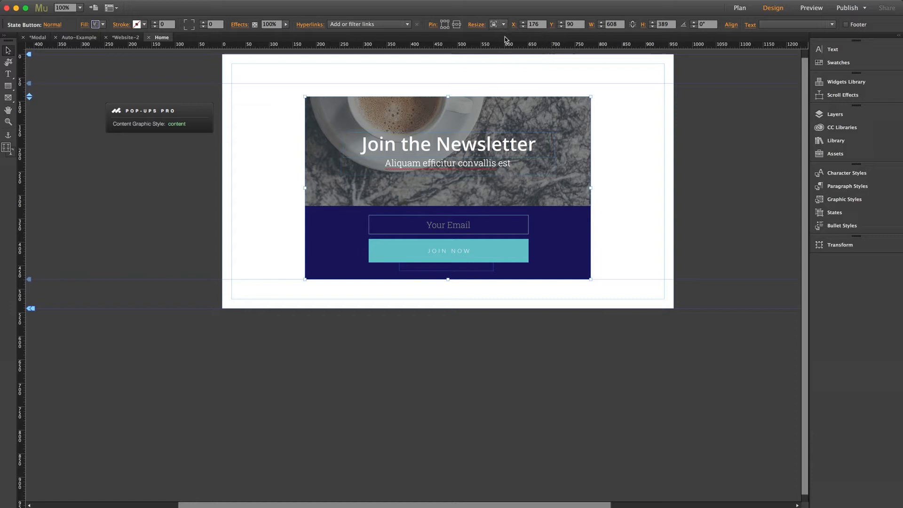
click(506, 73)
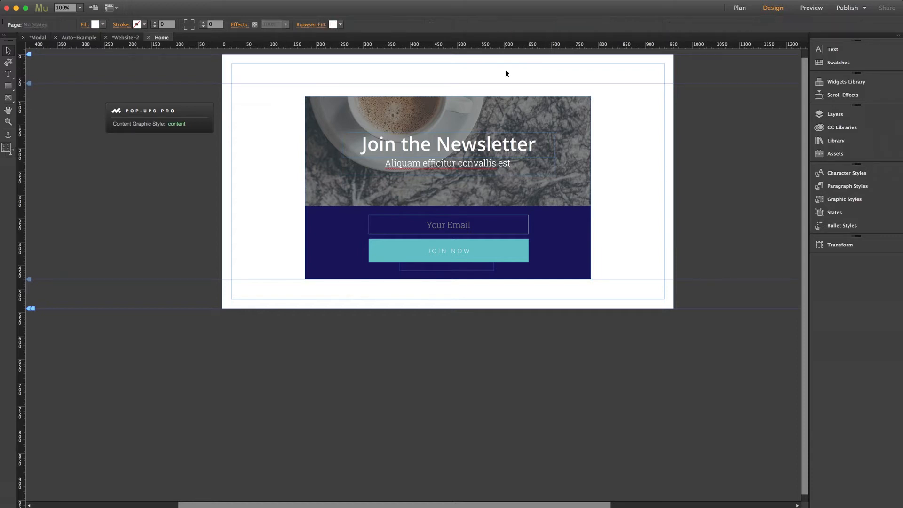
click(496, 100)
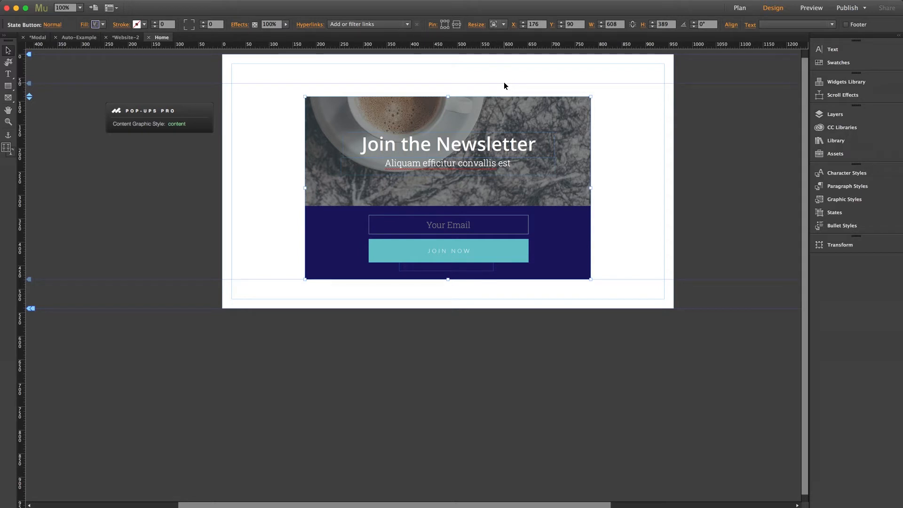
click(503, 83)
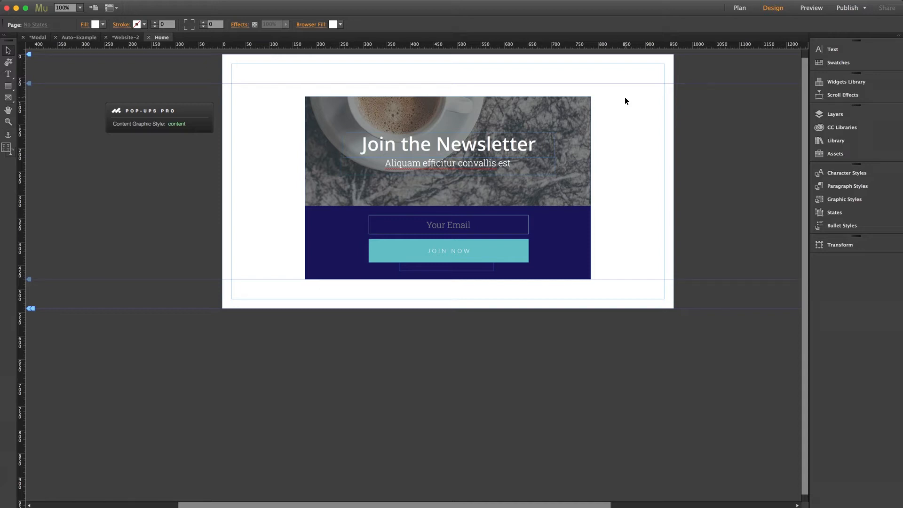
Step: In the Pop-Ups Pro widget options, choose the BounceIn transition and allow an outside click to close the pop-up
click(193, 114)
click(223, 101)
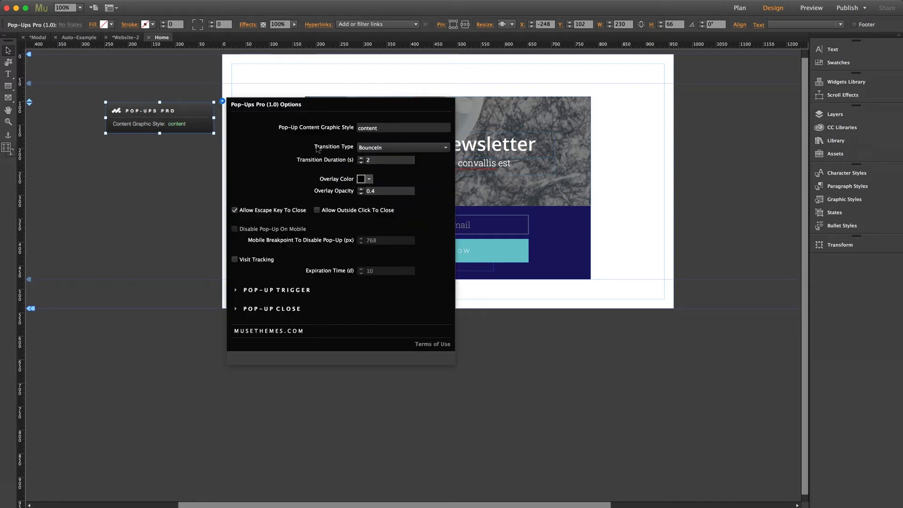
click(374, 147)
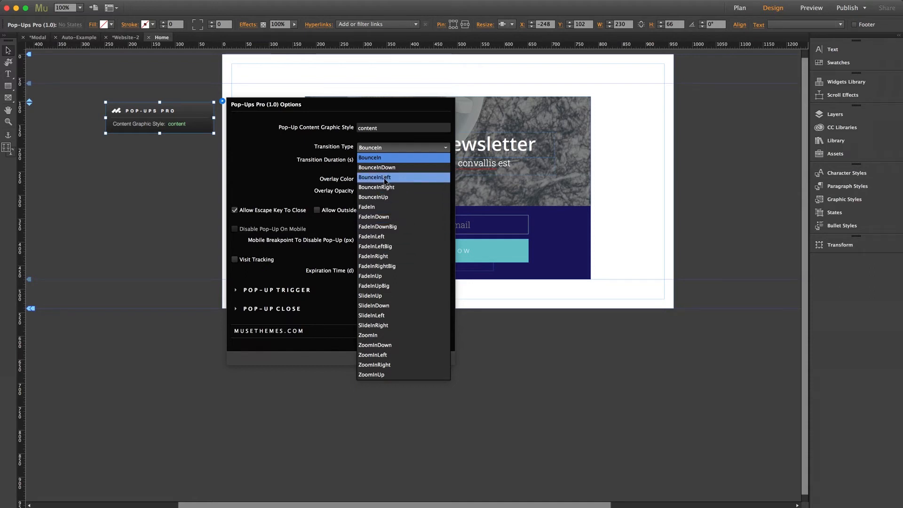
click(383, 157)
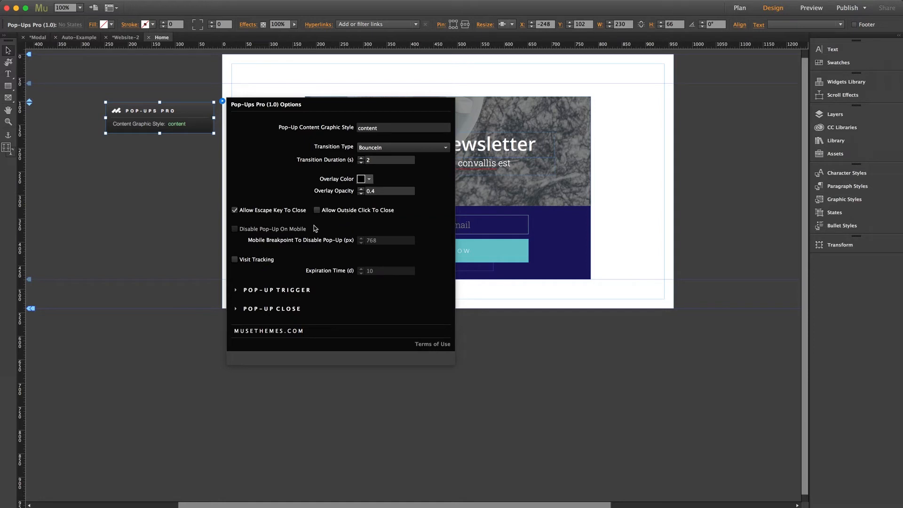
click(317, 211)
Step: Keep Trigger On Click as the trigger type and enable triggering the pop-up on page load
click(275, 291)
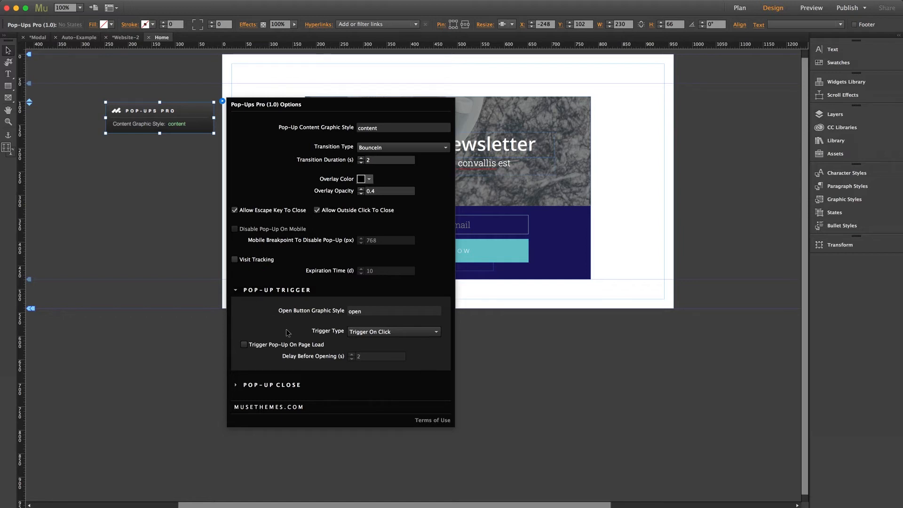
click(387, 334)
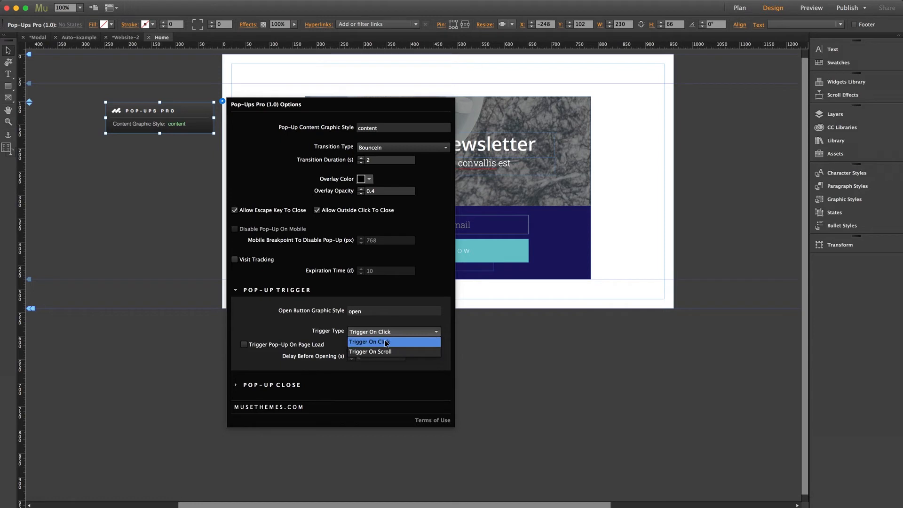
click(381, 323)
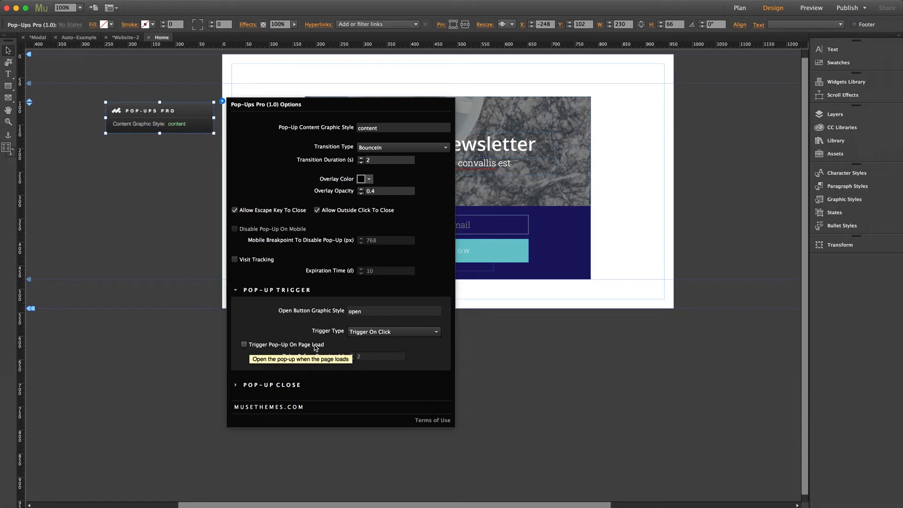
click(244, 345)
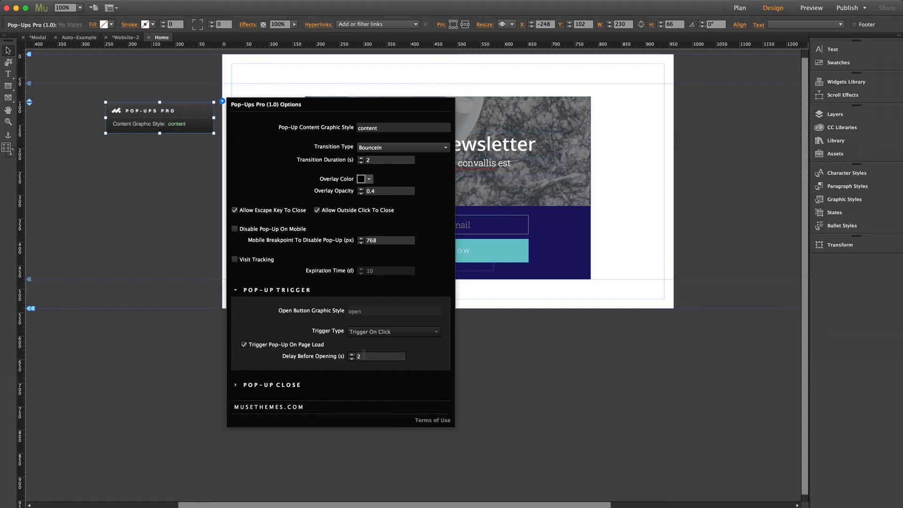
Step: Preview the page in the browser and close the newsletter pop-up with its X
click(717, 206)
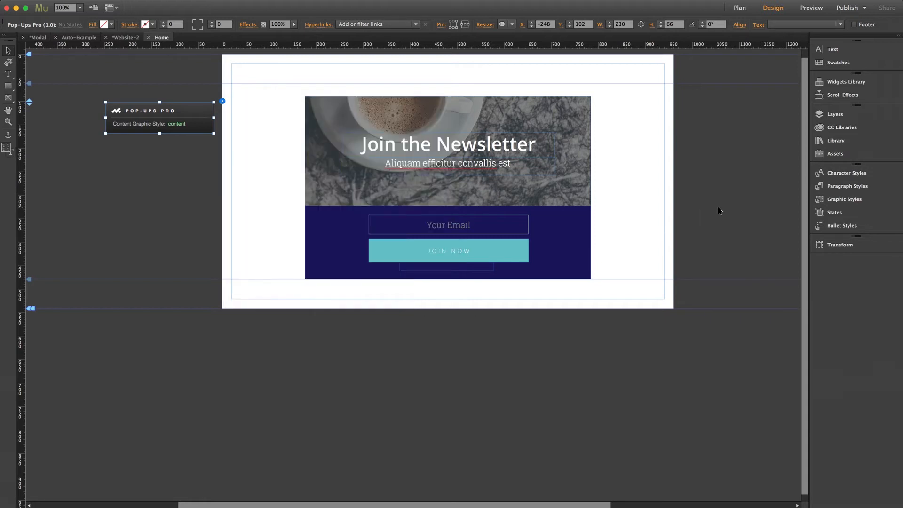
key(super+shift+e)
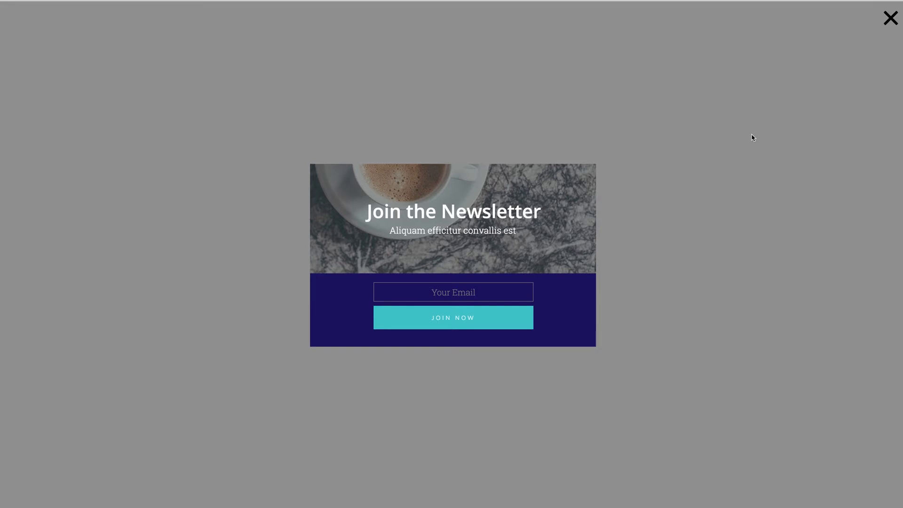
click(889, 19)
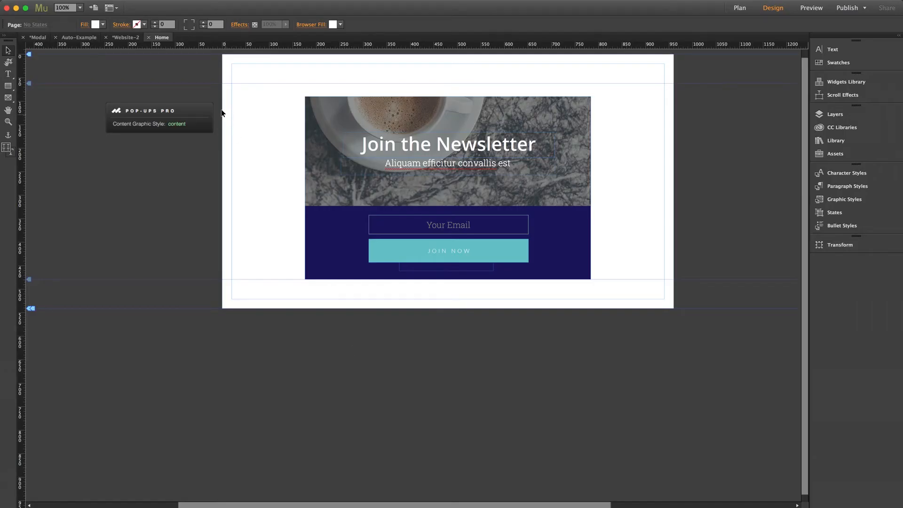
Step: Enable Visit Tracking in the Pop-Ups Pro widget options, leaving the pop-up set to trigger on page load
click(200, 113)
click(222, 102)
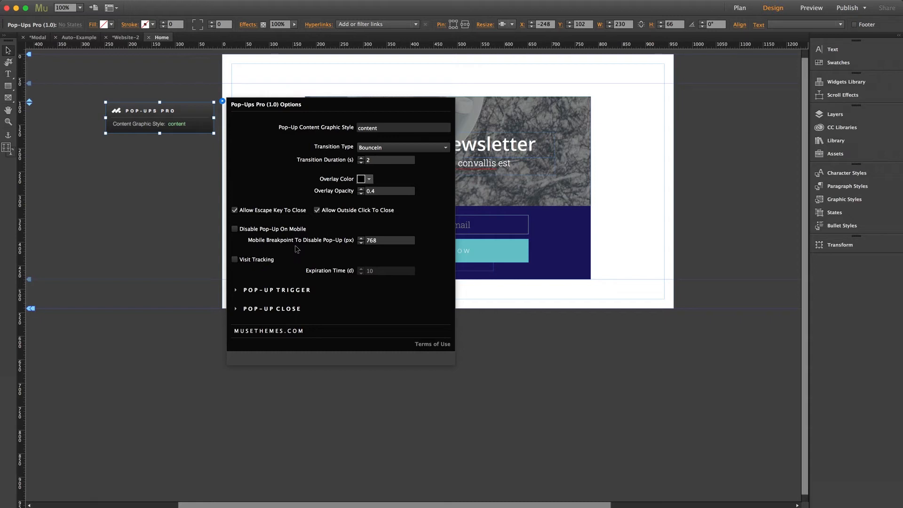
click(279, 289)
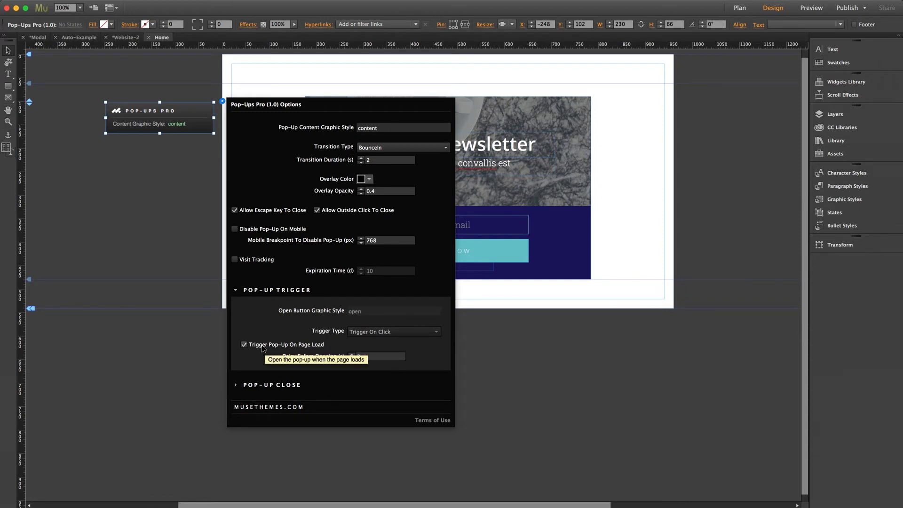
click(244, 345)
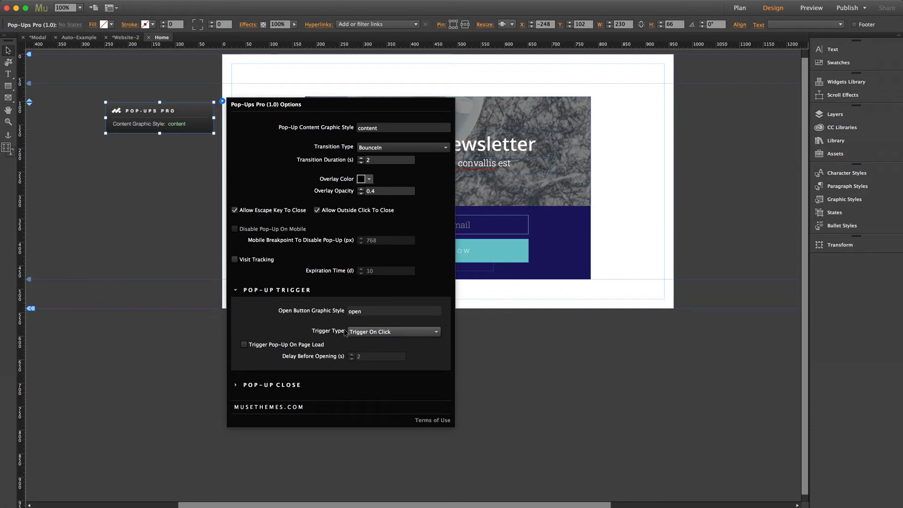
click(244, 344)
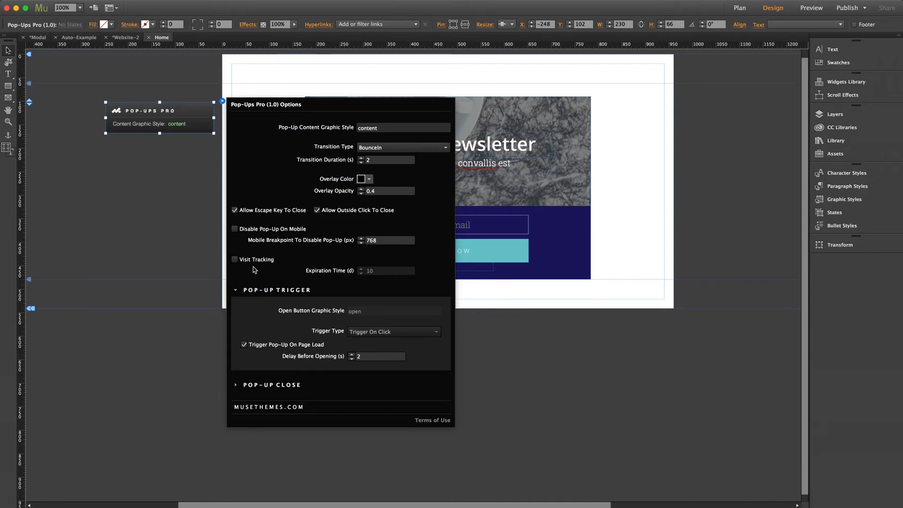
click(235, 259)
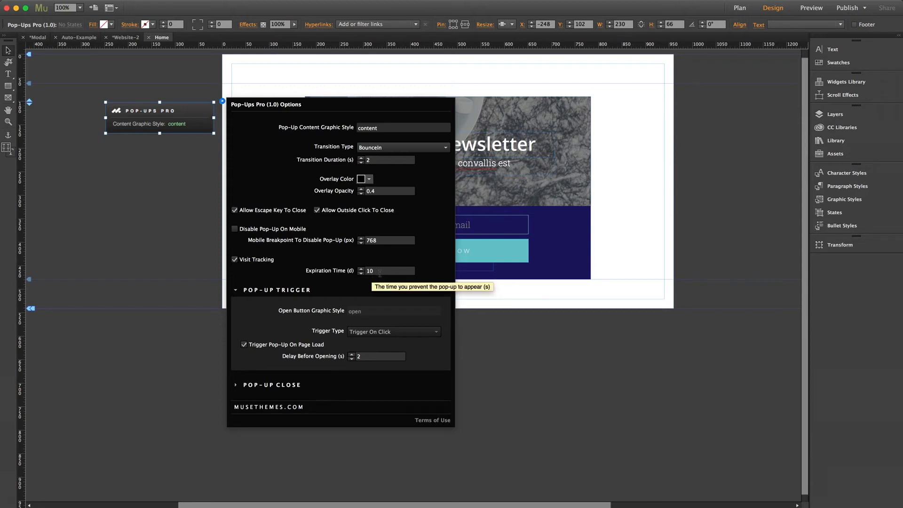
Step: Preview the page in the browser with visit tracking enabled and dismiss the pop-up from the overlay outside it
click(636, 230)
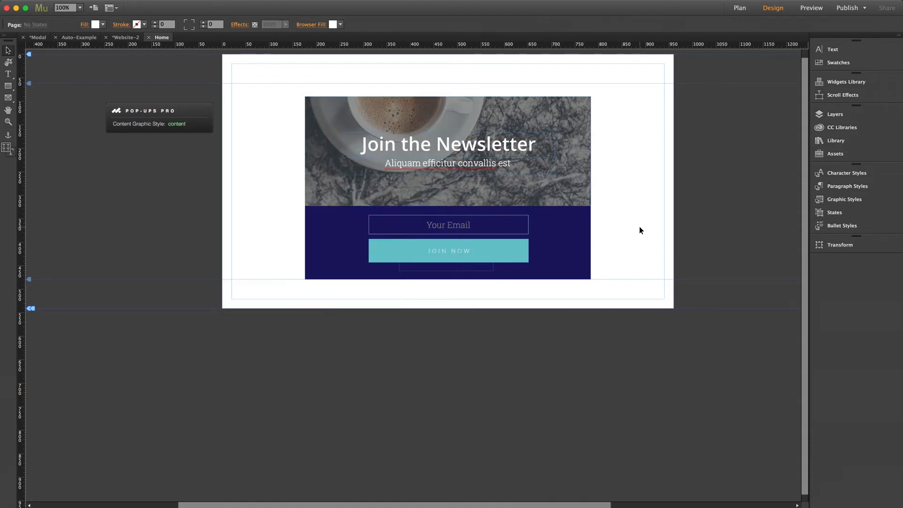
key(super+alt+e)
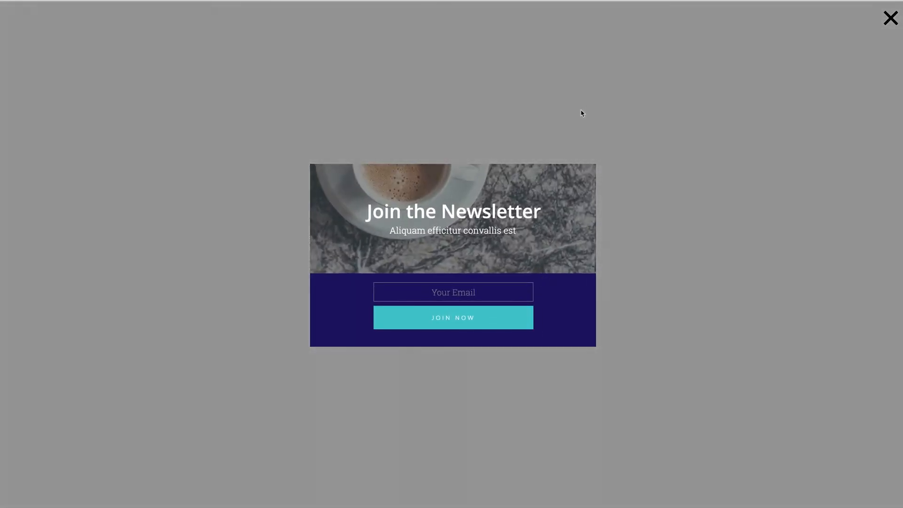
click(582, 113)
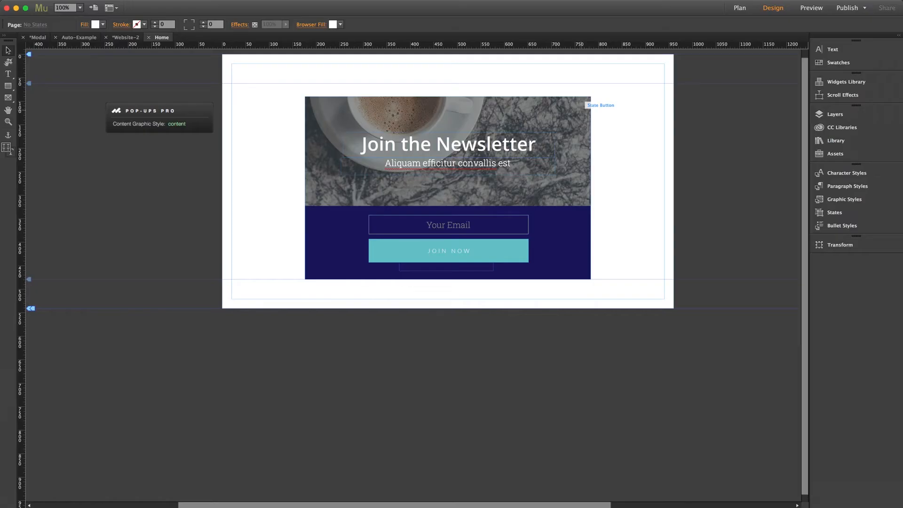
Step: Disable triggering the pop-up on page load in the Pop-Ups Pro widget and keep Trigger On Click as the trigger type
click(174, 110)
click(222, 101)
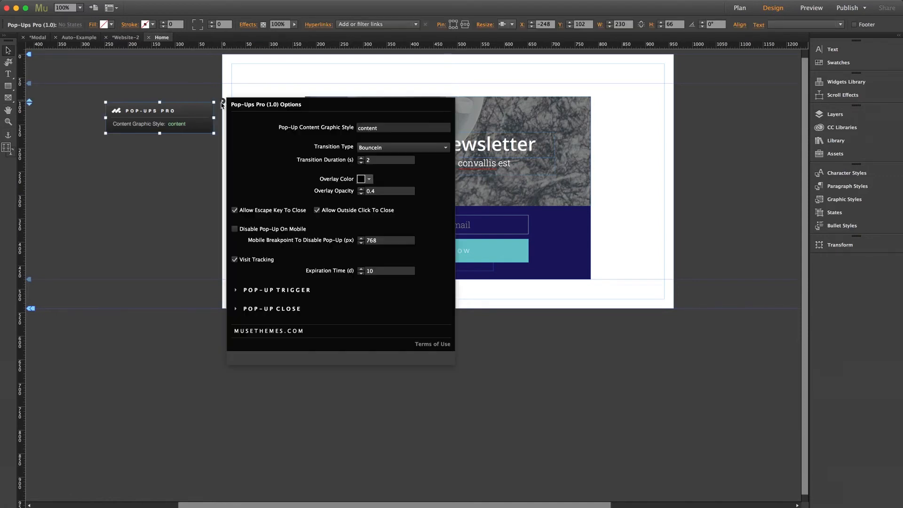
click(282, 290)
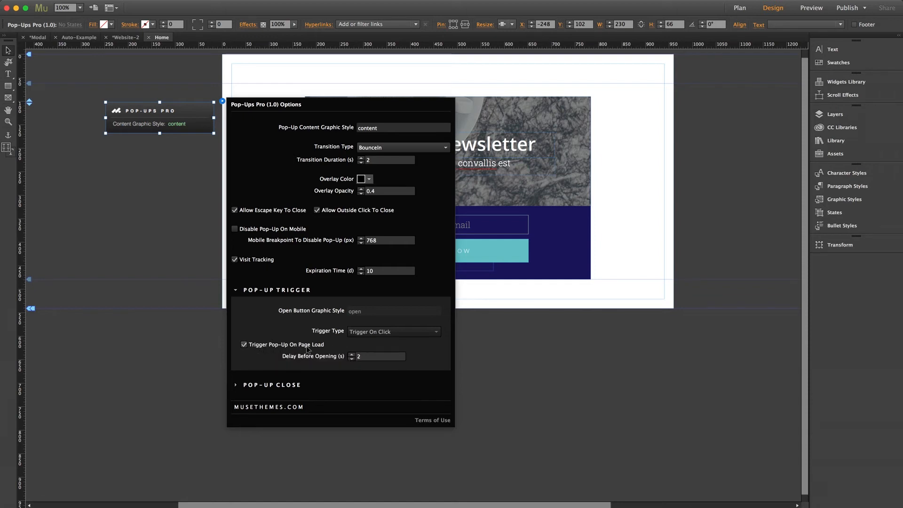
click(244, 345)
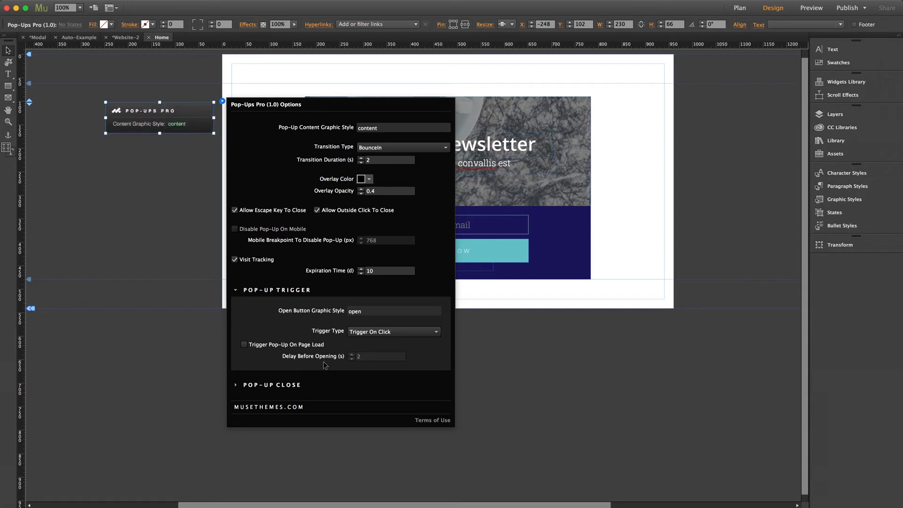
click(392, 331)
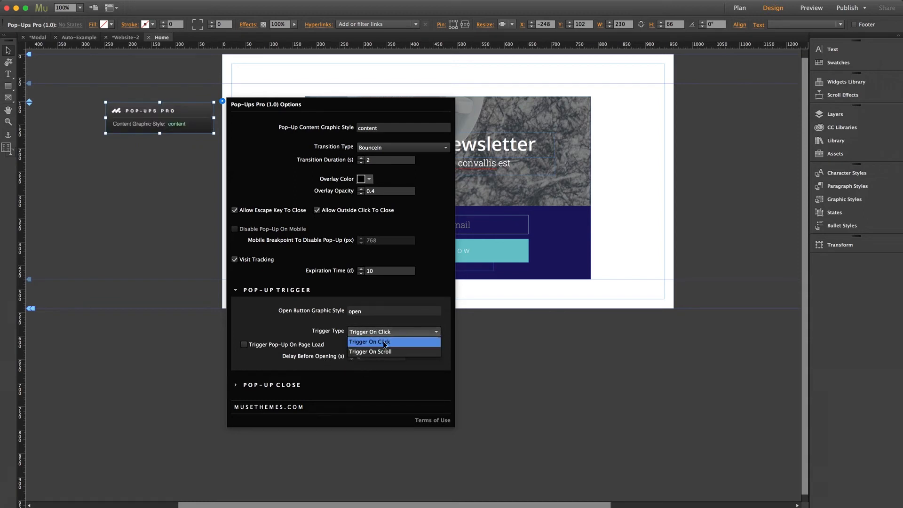
click(385, 342)
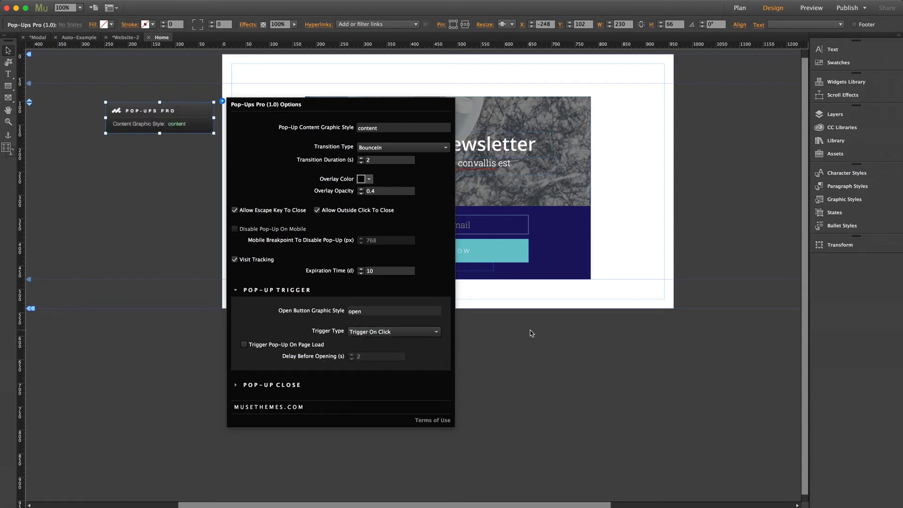
click(663, 266)
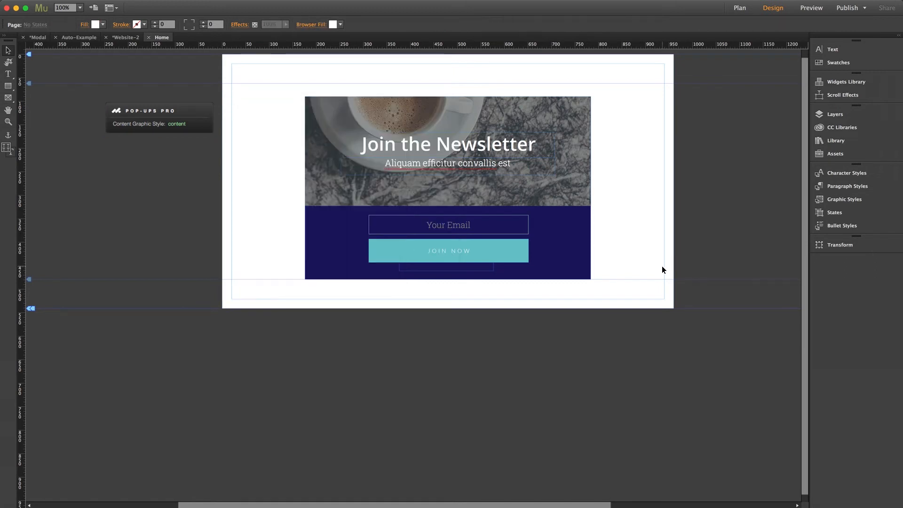
Step: Place a State Button above the newsletter panel and strip its default fill and rounded corners
click(846, 81)
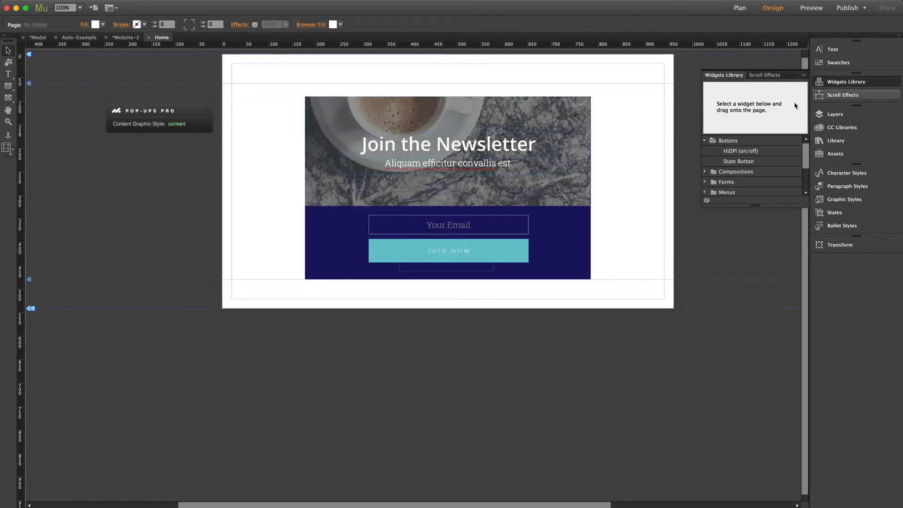
drag(742, 161, 396, 73)
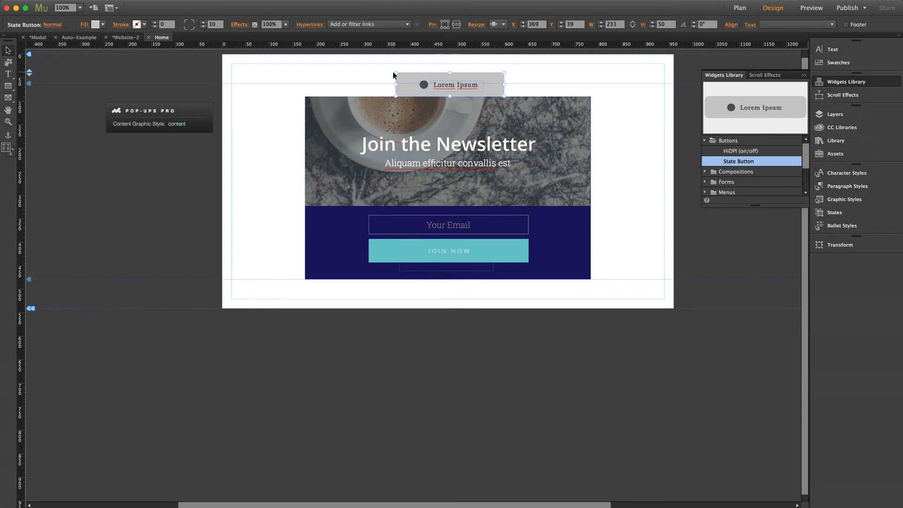
right_click(410, 80)
click(451, 226)
right_click(425, 85)
click(462, 240)
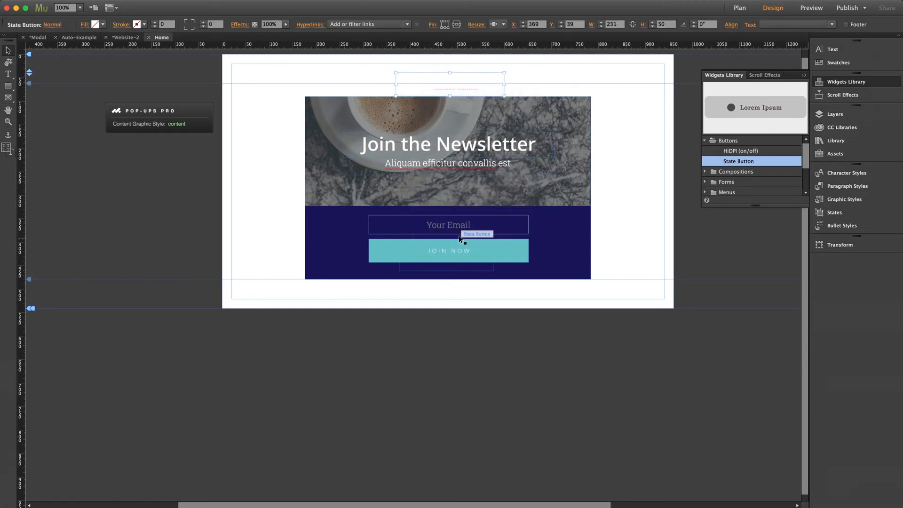
Step: Give the new state button a dark blue fill and a corner radius of 25 on all four corners, centred above the newsletter panel
click(104, 25)
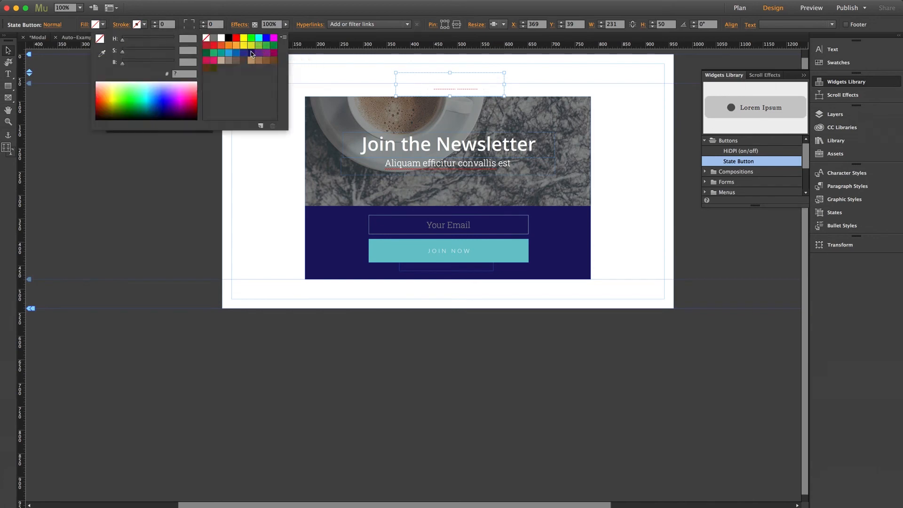
click(251, 51)
click(187, 23)
click(192, 22)
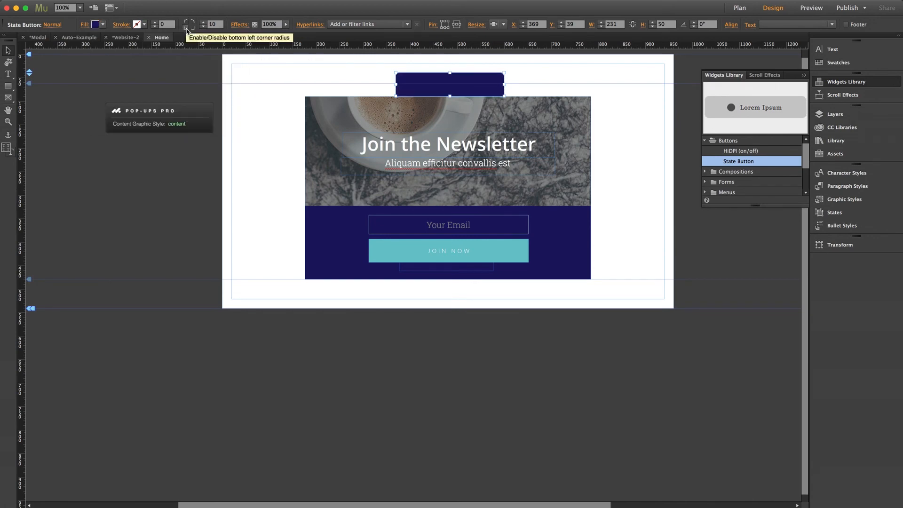
click(186, 27)
click(191, 27)
click(204, 22)
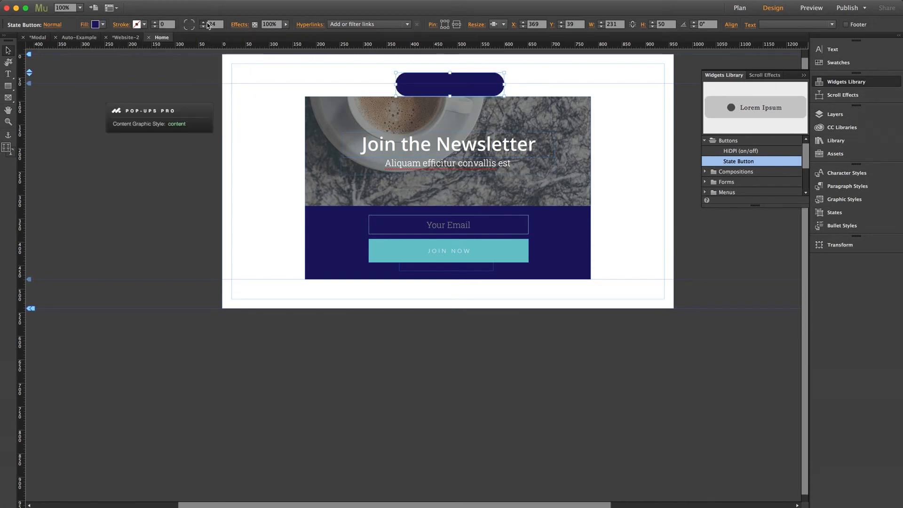
click(870, 85)
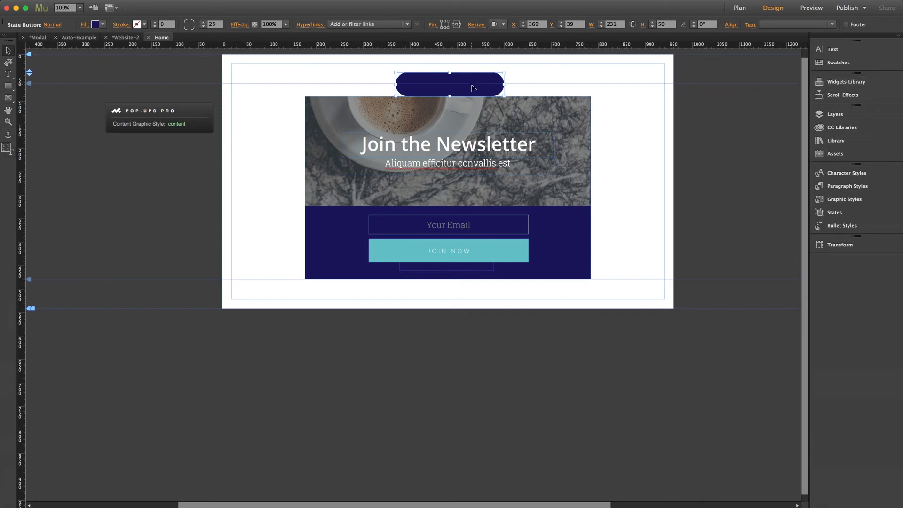
drag(472, 88, 470, 84)
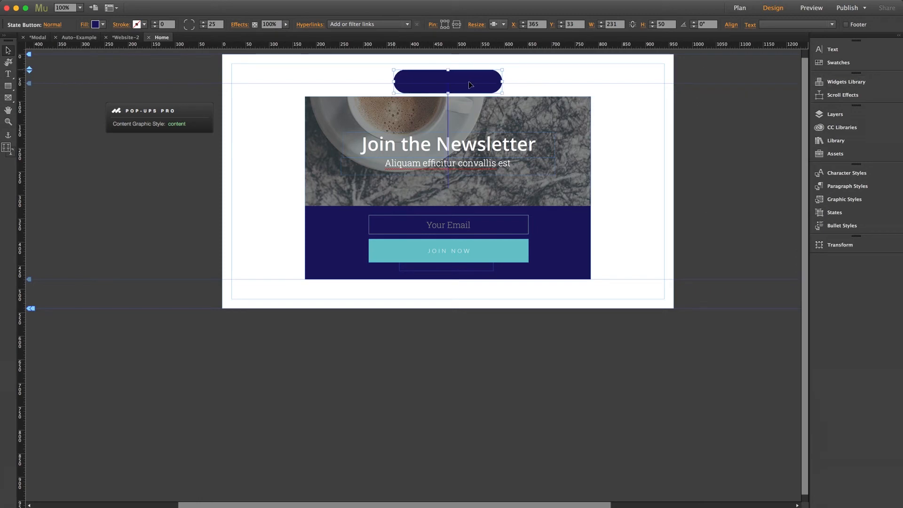
Step: Create a graphic style named open from the dark blue state button
click(830, 202)
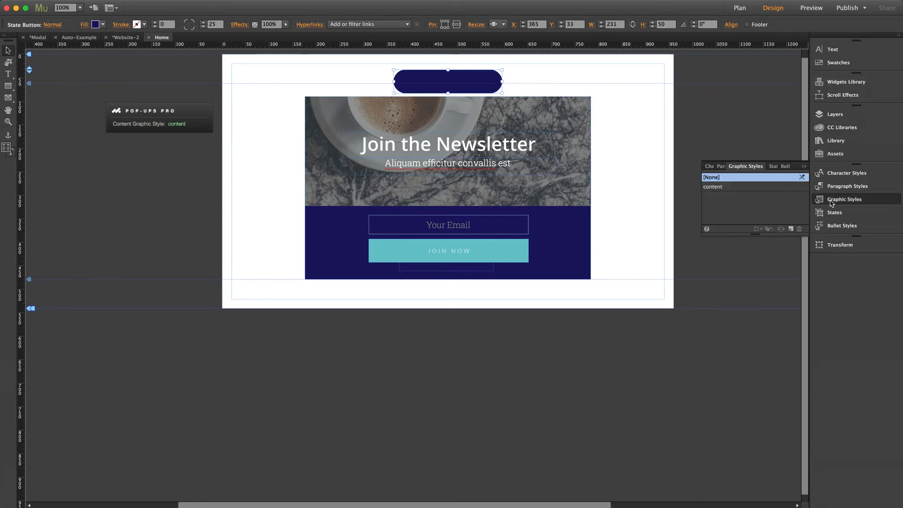
click(790, 229)
double_click(710, 197)
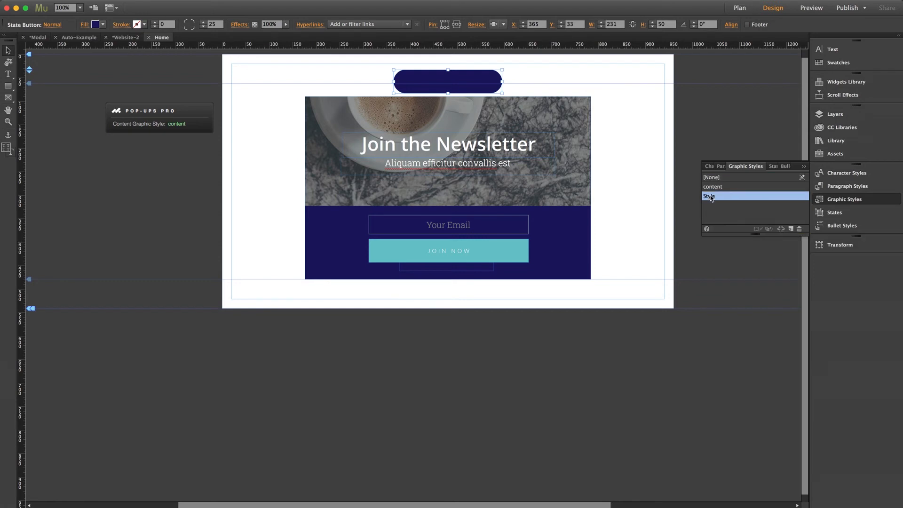
text(open)
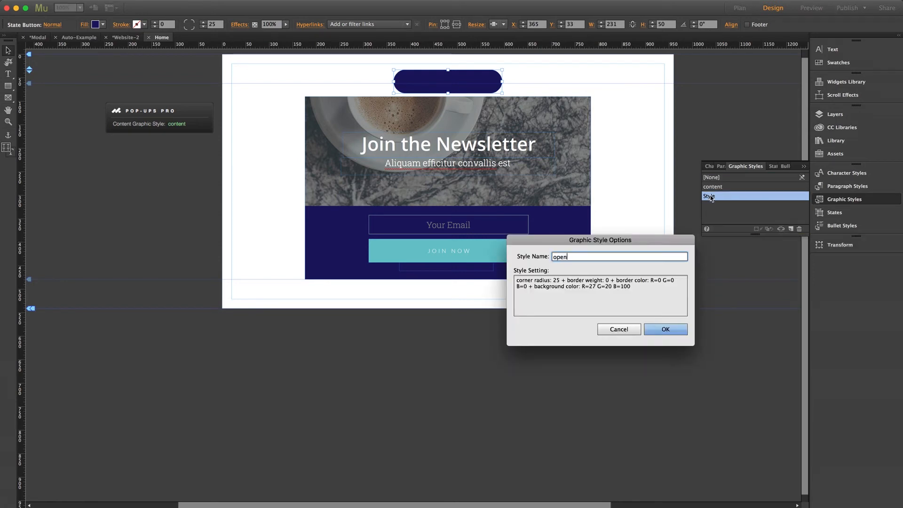
click(669, 334)
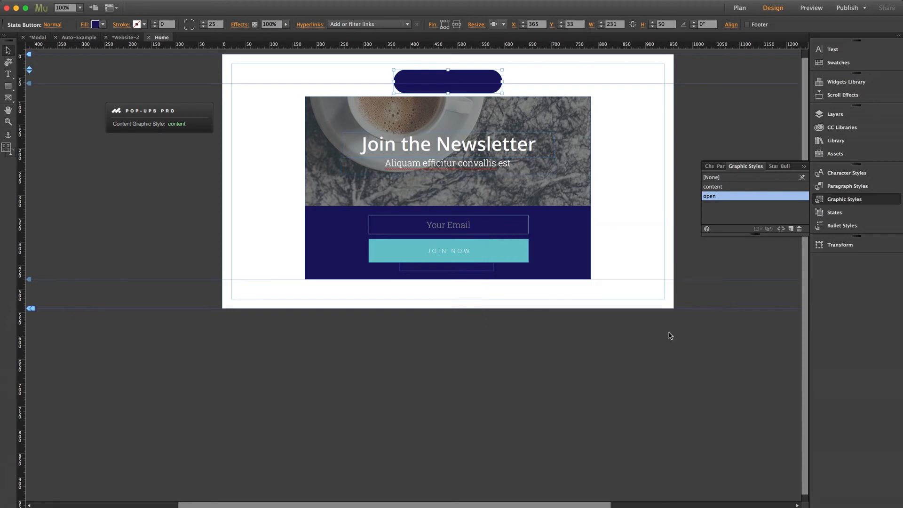
click(756, 330)
Step: Check the Open Button Graphic Style in the Pop-Ups Pro widget's trigger options
click(141, 111)
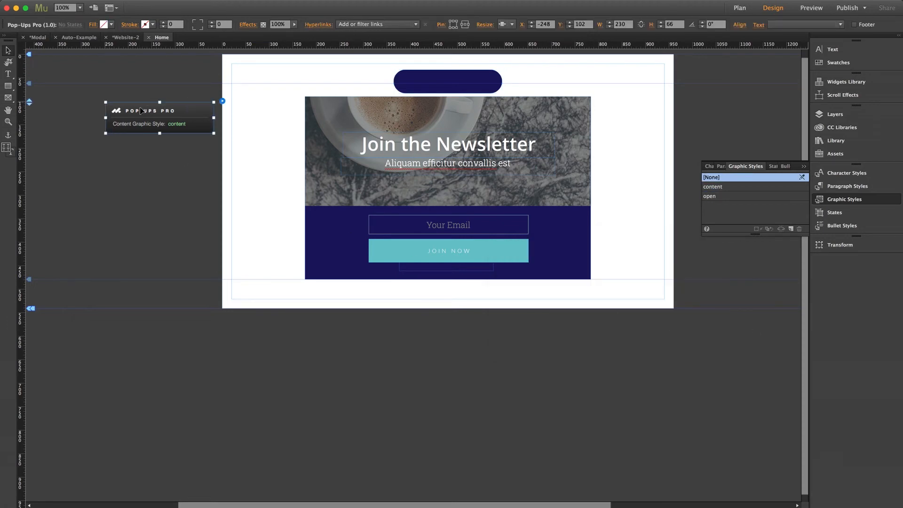
click(222, 101)
click(277, 290)
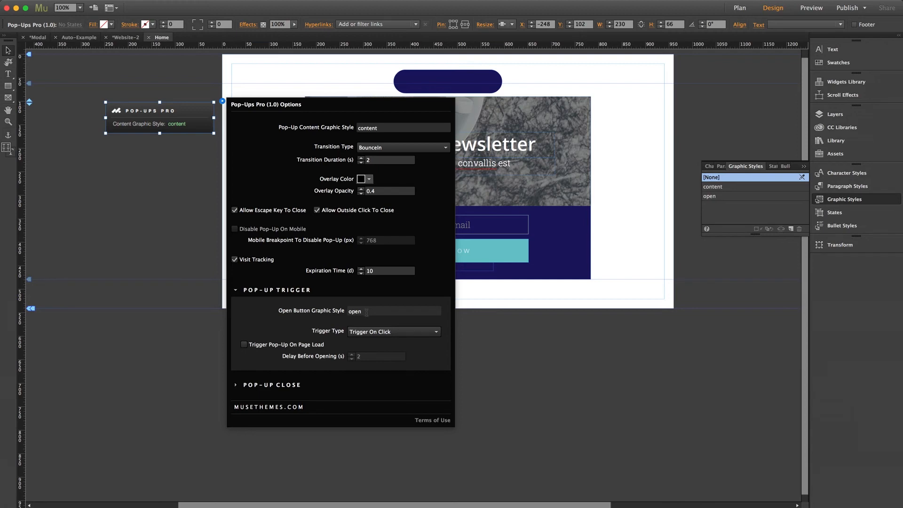
click(667, 346)
Step: Preview the page in the browser, open the newsletter pop-up with the blue button, and close it with its X
key(super+alt+e)
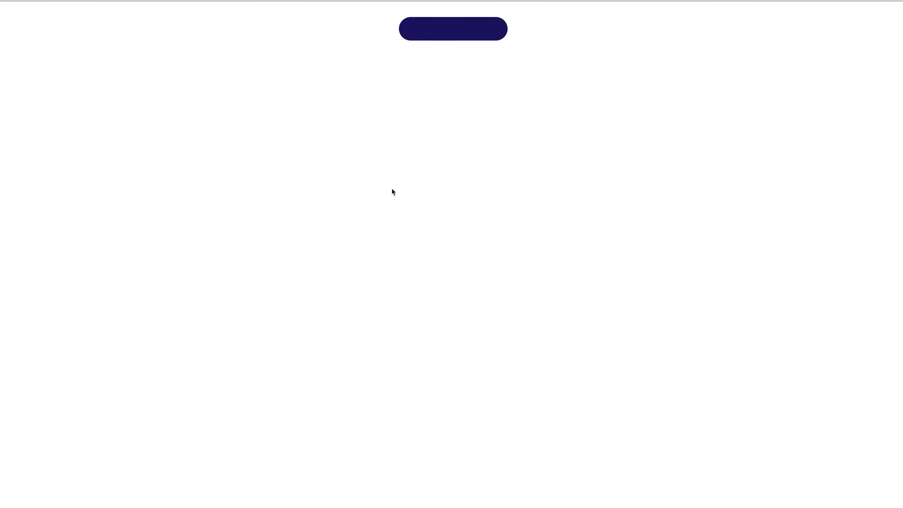
click(441, 28)
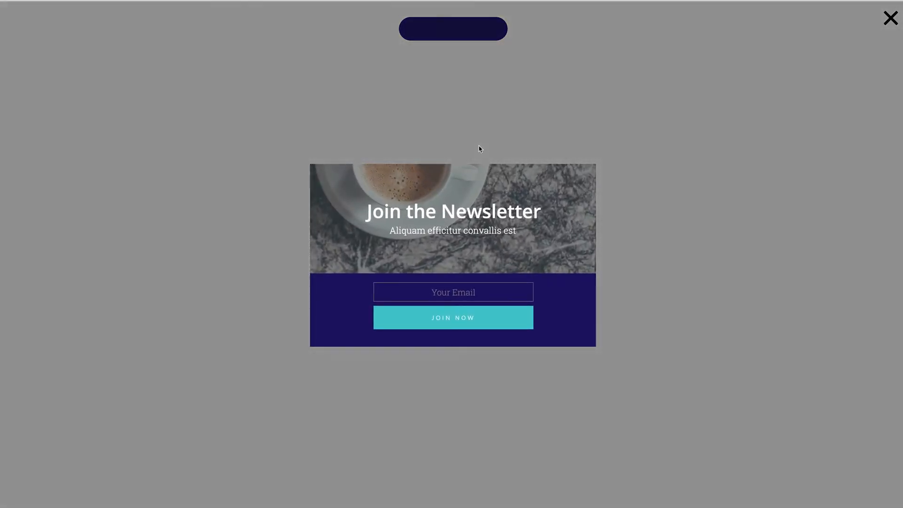
click(886, 23)
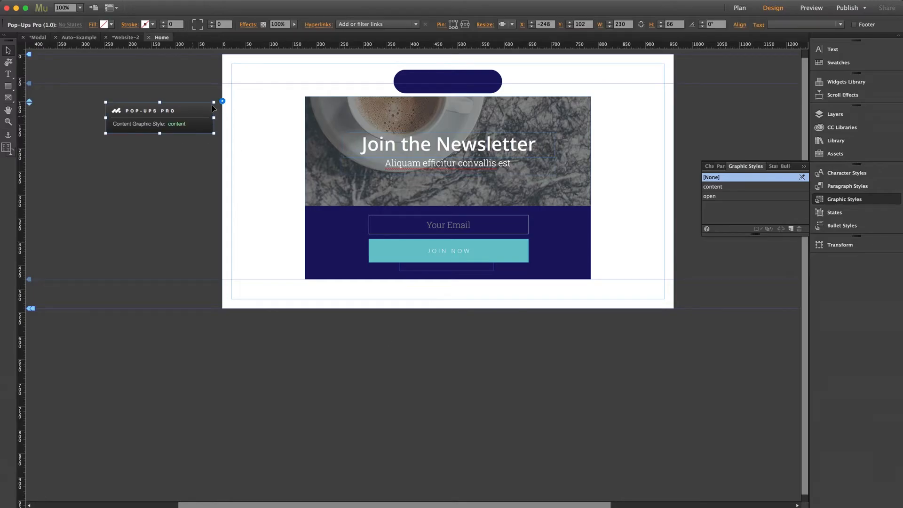
Step: Set the Pop-Ups Pro widget's trigger type to Trigger On Scroll
click(222, 101)
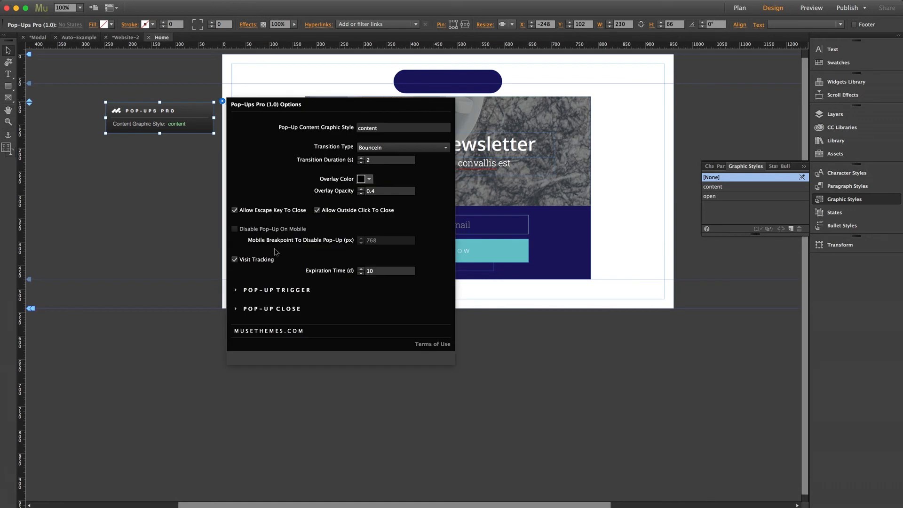
click(292, 290)
click(368, 334)
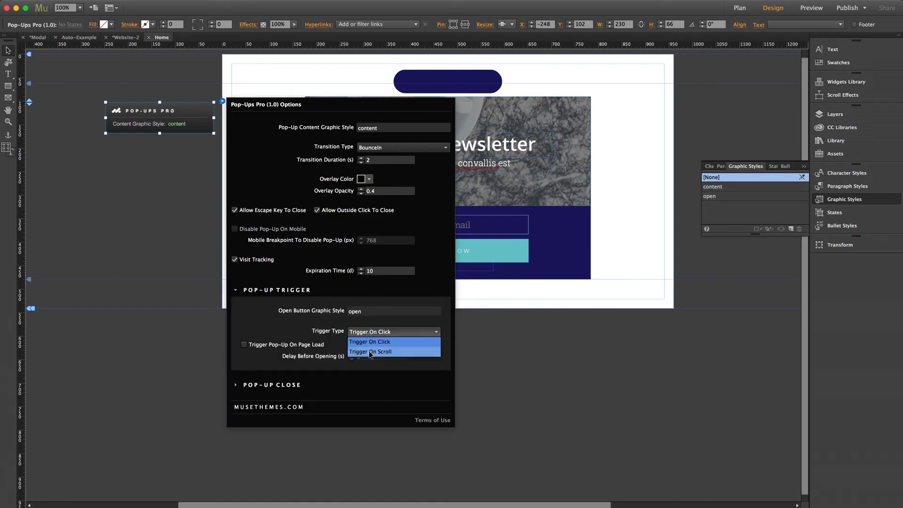
click(368, 350)
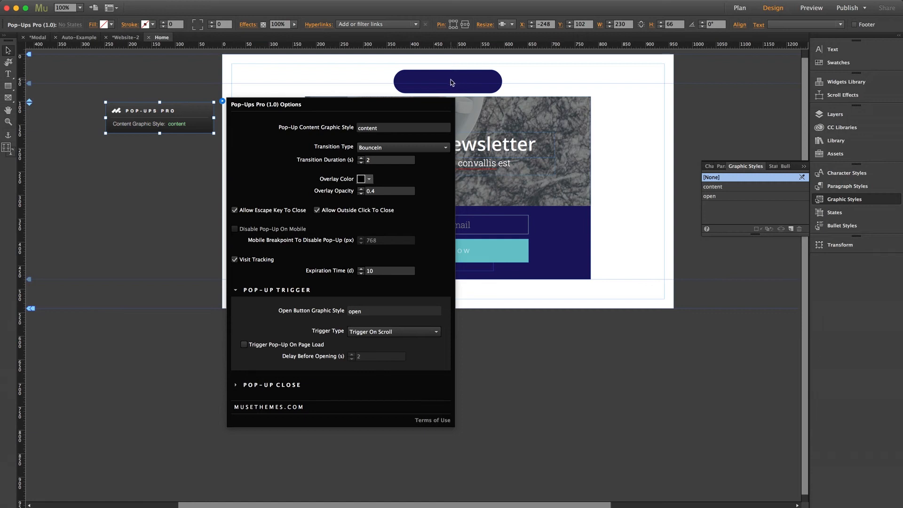
click(451, 83)
Step: Move the newsletter state button off the page, beneath the Pop-Ups Pro widget
click(369, 79)
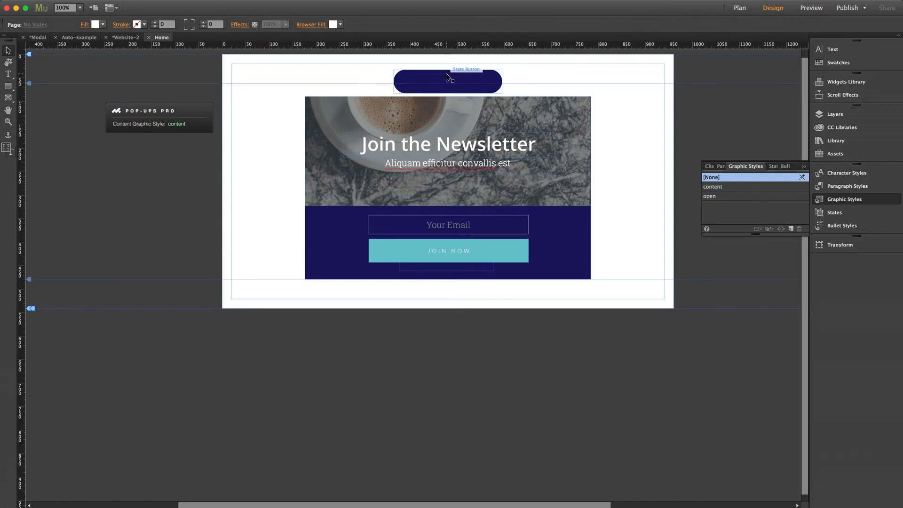
click(450, 118)
drag(581, 111, 203, 155)
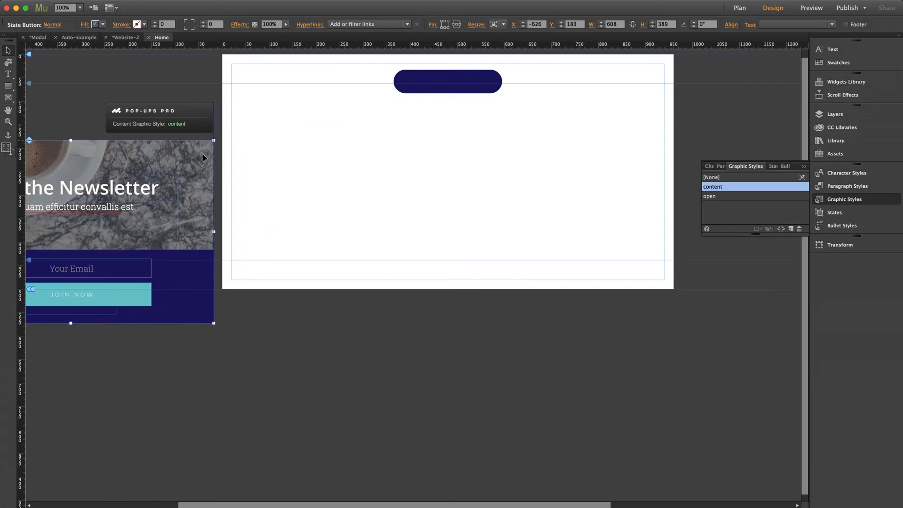
Step: Set the open button's fill to none and move it straight down to the lower part of the page
click(445, 84)
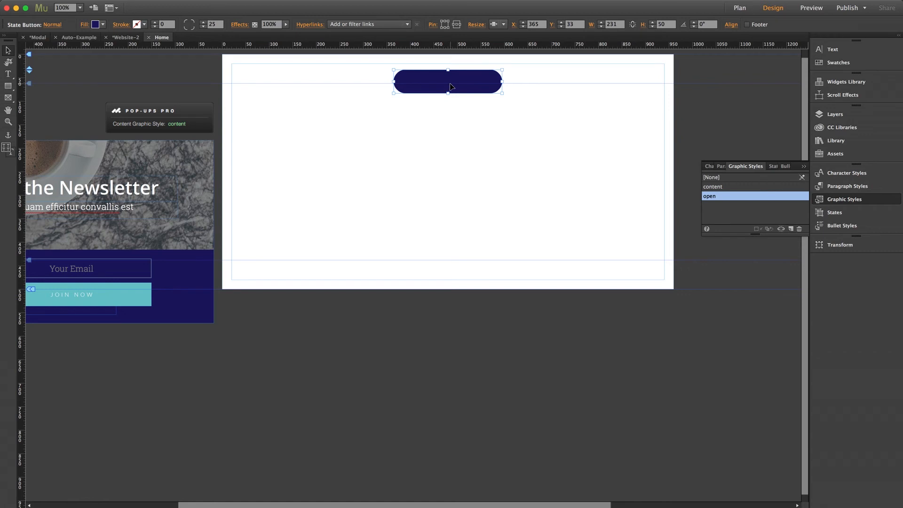
click(96, 24)
click(206, 38)
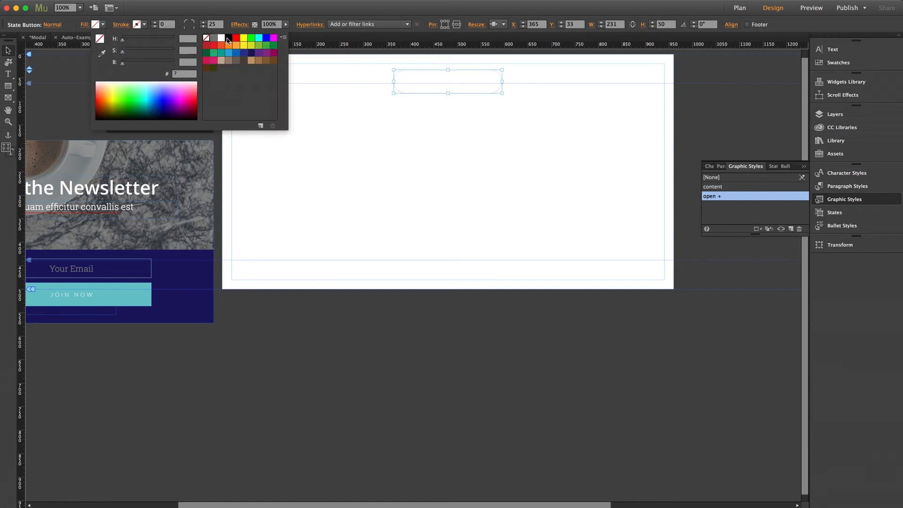
click(429, 85)
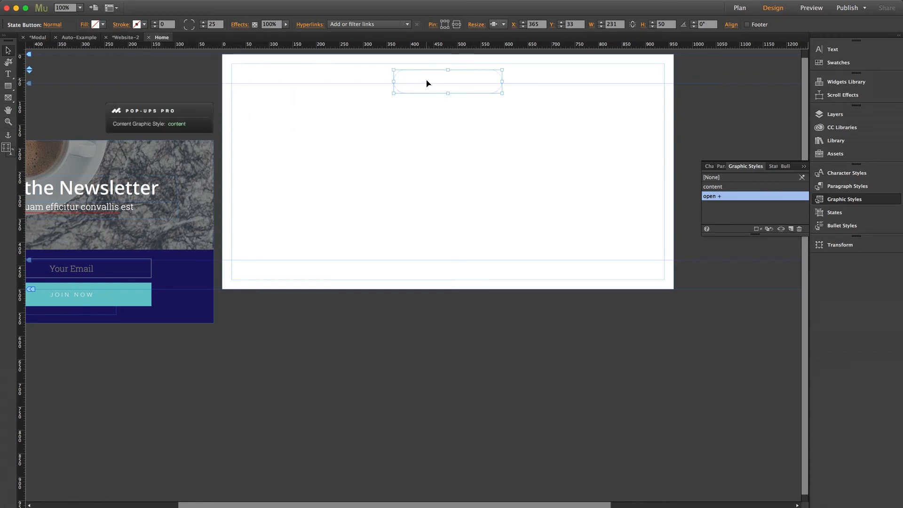
drag(428, 81, 428, 243)
click(367, 154)
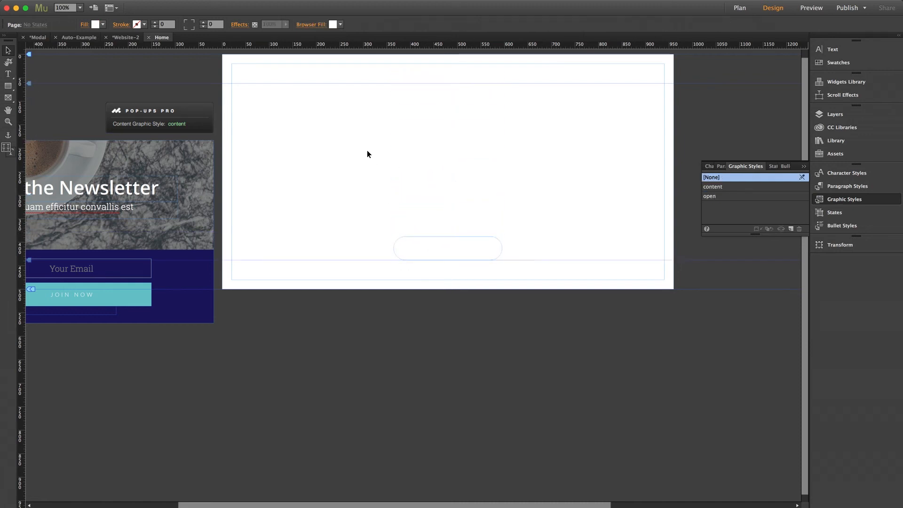
Step: Draw a rectangle about 144 by 116 px in the upper-left area of the page
click(842, 199)
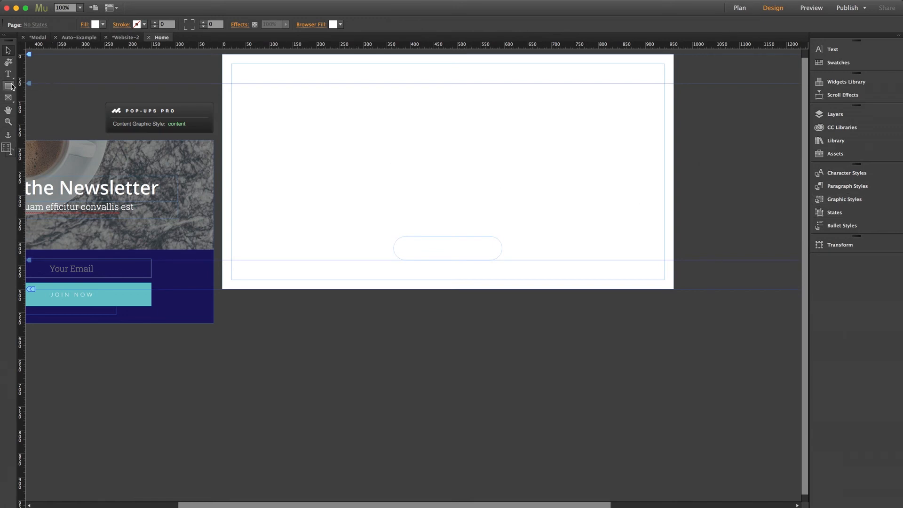
click(11, 86)
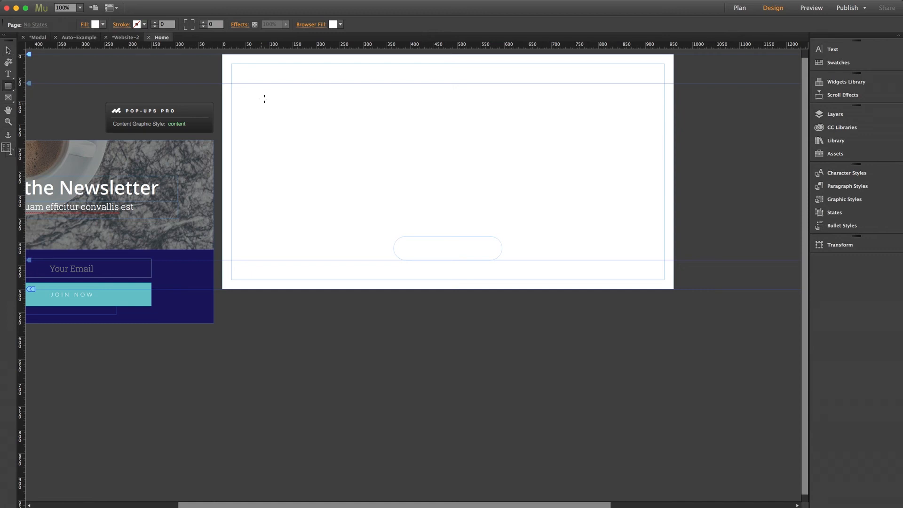
drag(261, 98, 328, 152)
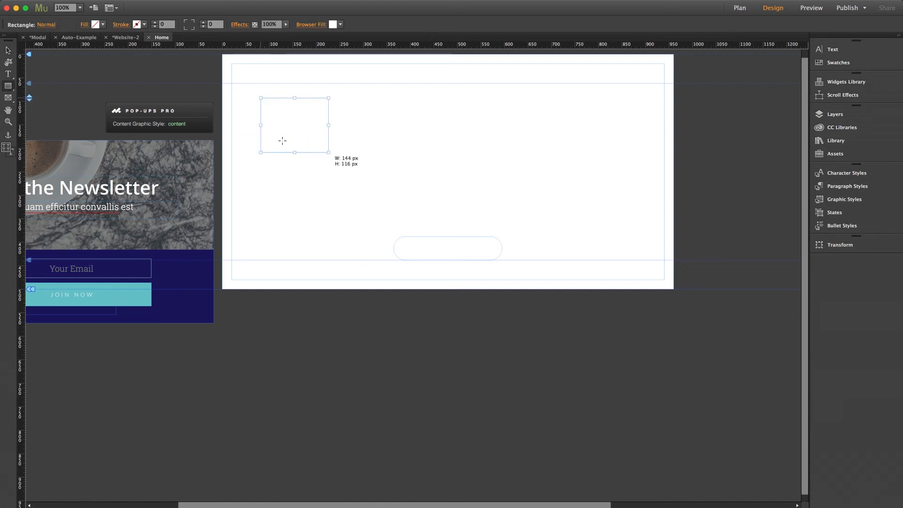
Step: Fill the rectangle with green and move it far down the page, to about X 51, Y 1009 px, lengthening the page
click(103, 24)
click(252, 41)
drag(301, 148, 287, 507)
scroll(261, 366, down, 3)
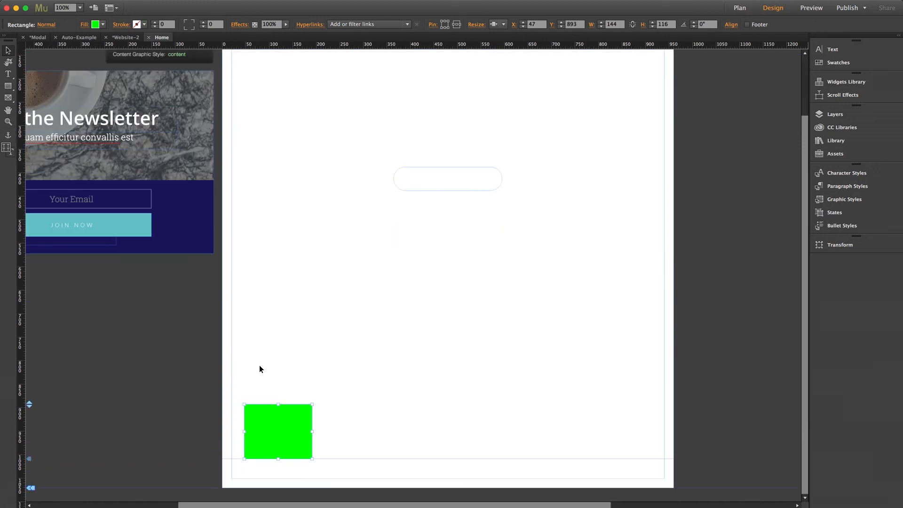
drag(271, 432, 273, 507)
drag(278, 455, 281, 492)
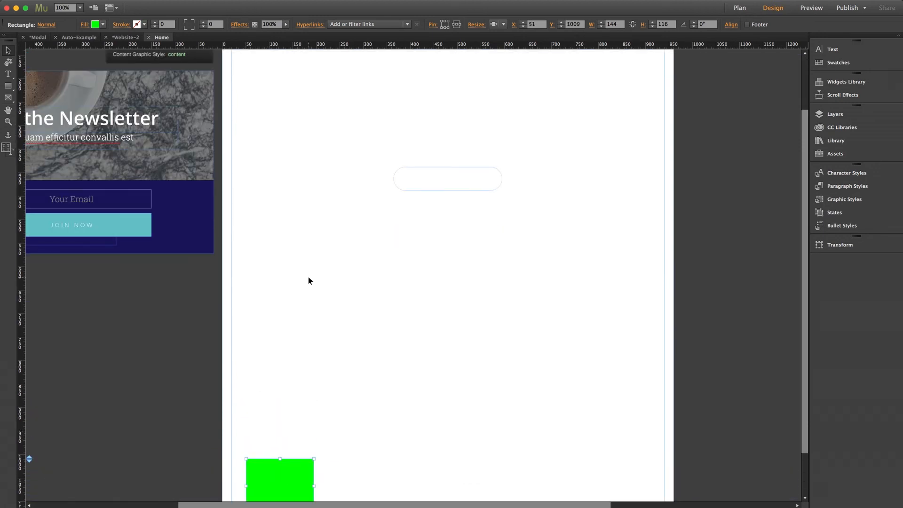
Step: Preview the page in the browser, check the scroll-triggered newsletter pop-up, and return to the design
scroll(308, 281, up, 3)
scroll(308, 281, right, 1)
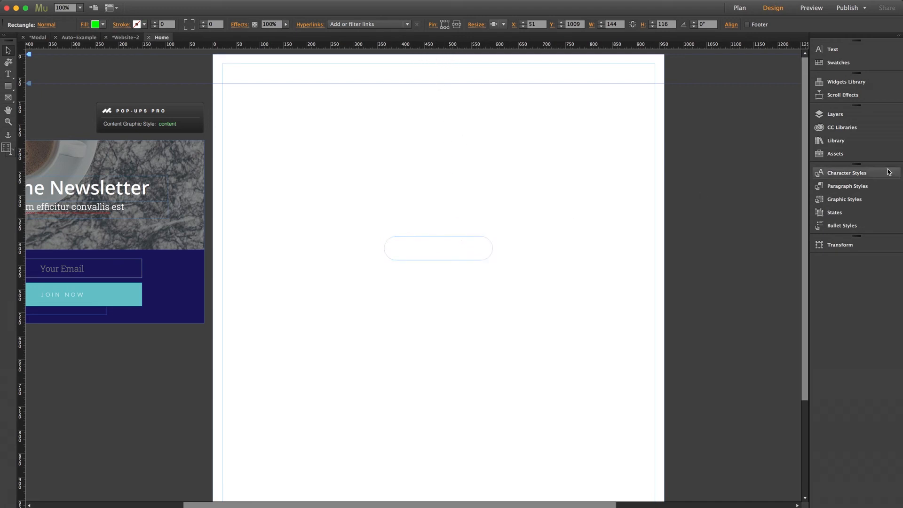
key(super+shift+e)
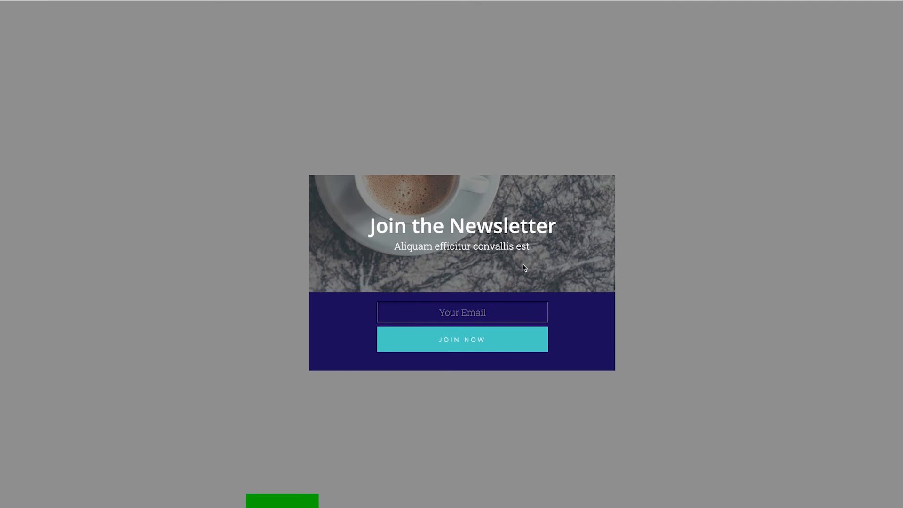
key(Escape)
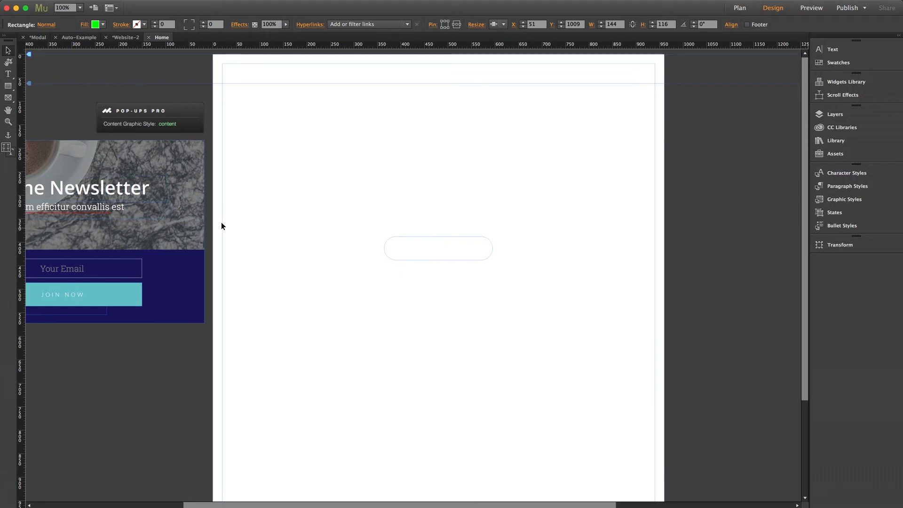
Step: Set the Pop-Ups Pro widget's close button type to Custom
click(185, 125)
click(213, 102)
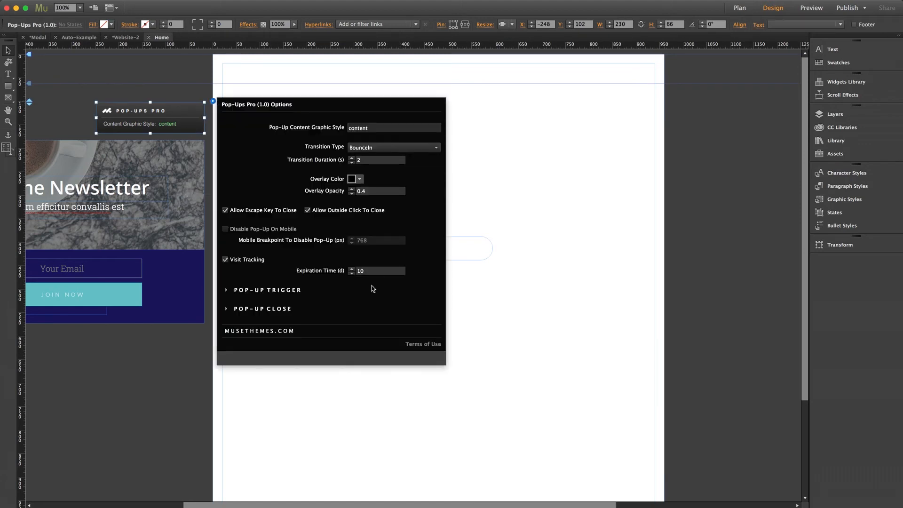
click(274, 309)
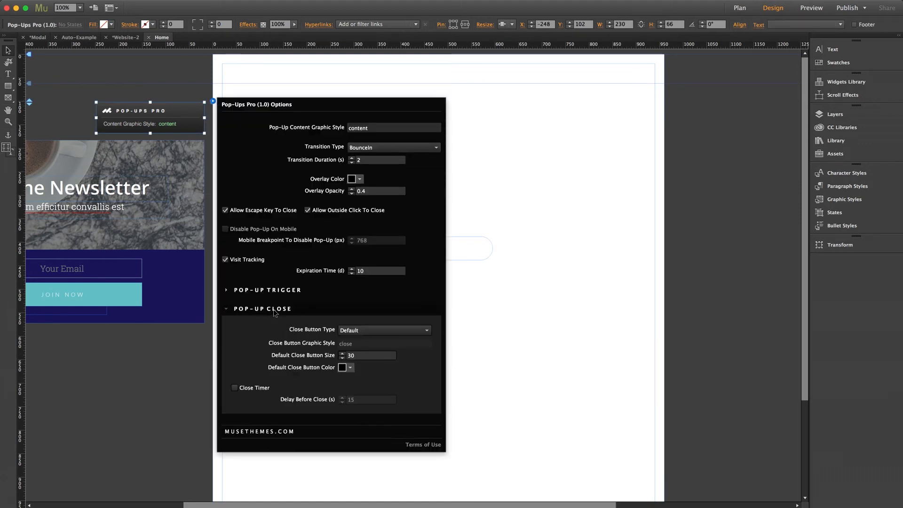
click(357, 329)
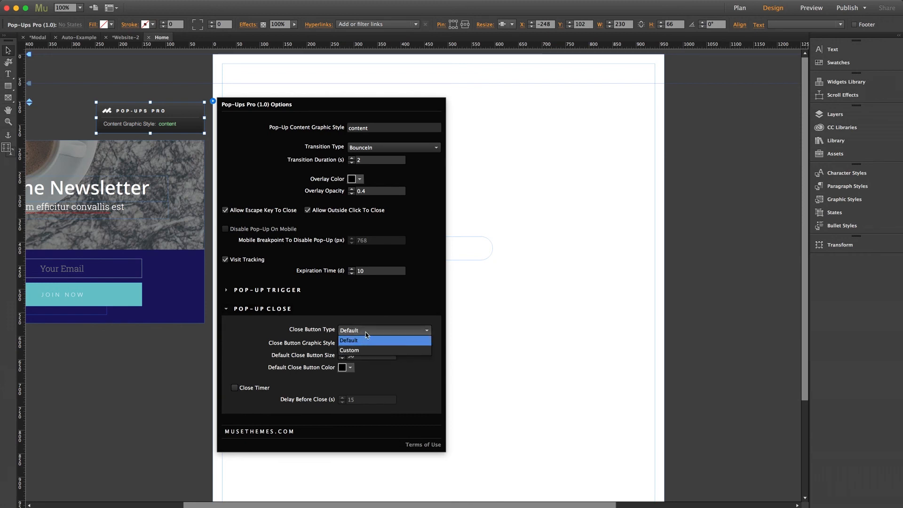
click(365, 333)
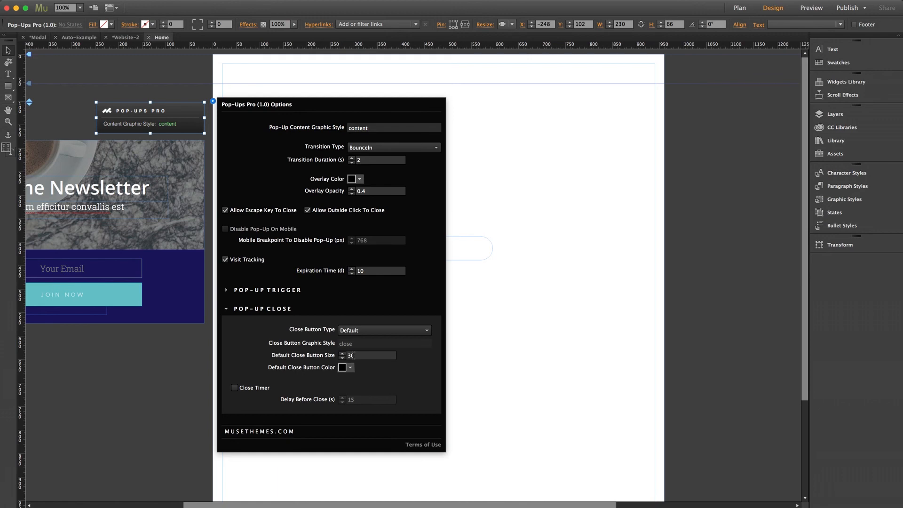
click(363, 330)
click(358, 349)
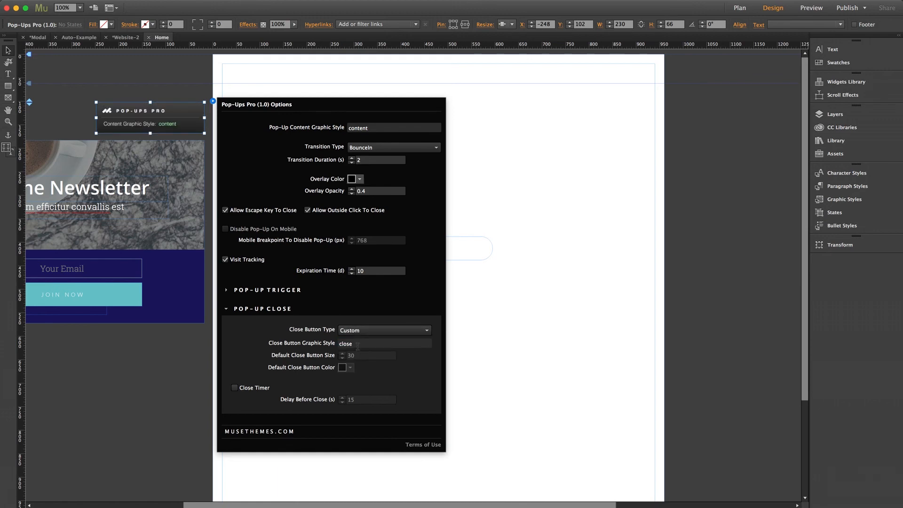
click(358, 344)
click(379, 343)
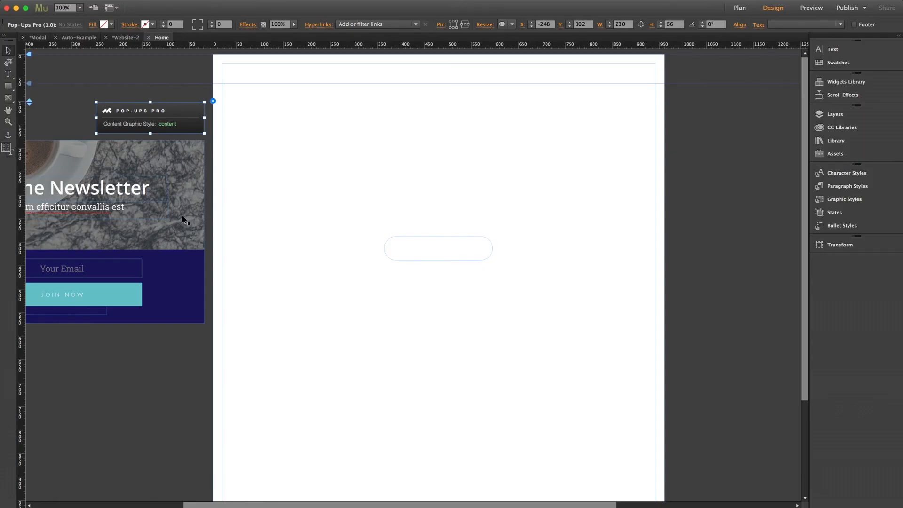
Step: Try the Close Timer setting in the Pop-Ups Pro widget's closing options
click(213, 100)
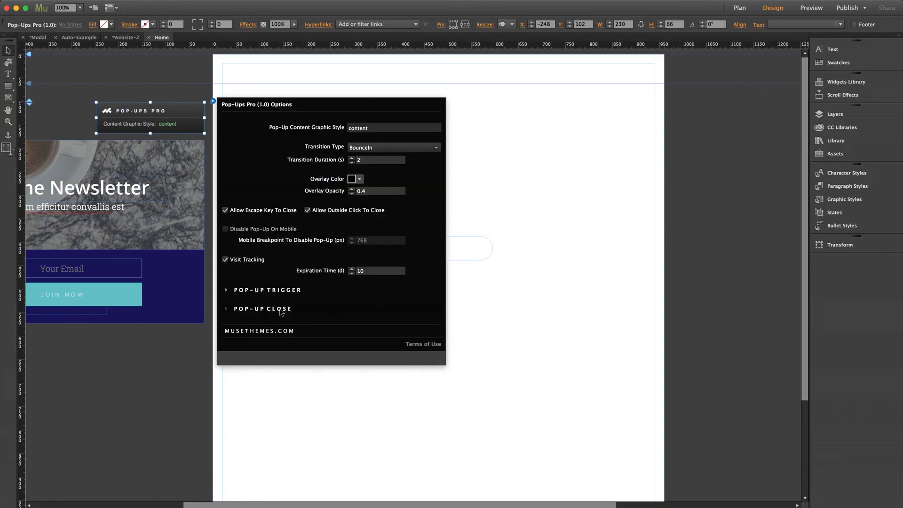
click(291, 309)
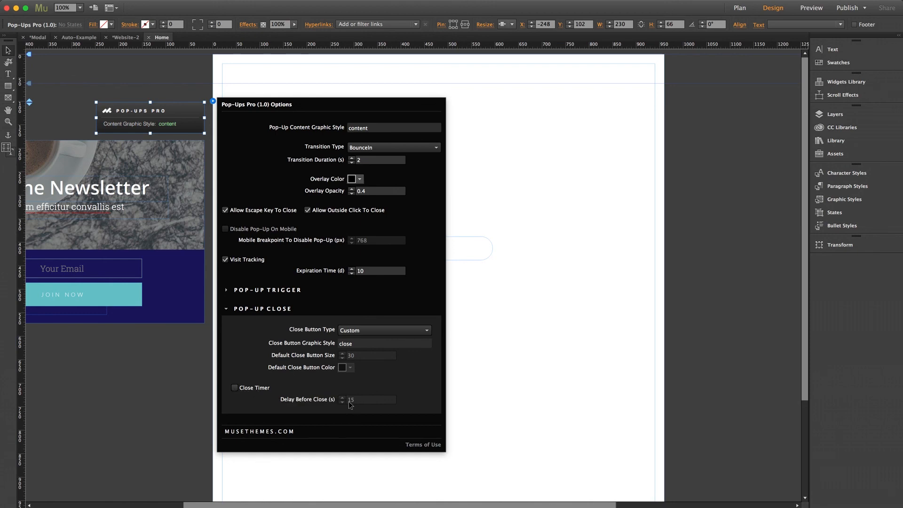
click(234, 388)
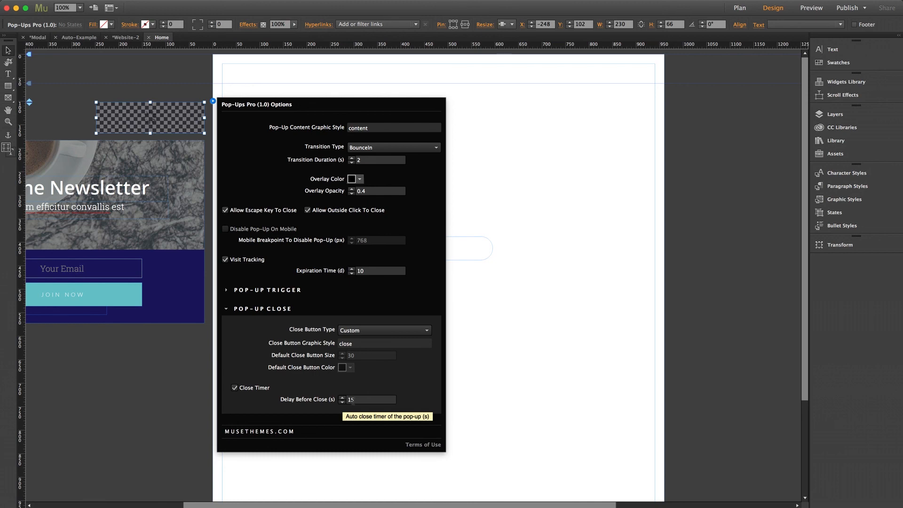
click(234, 388)
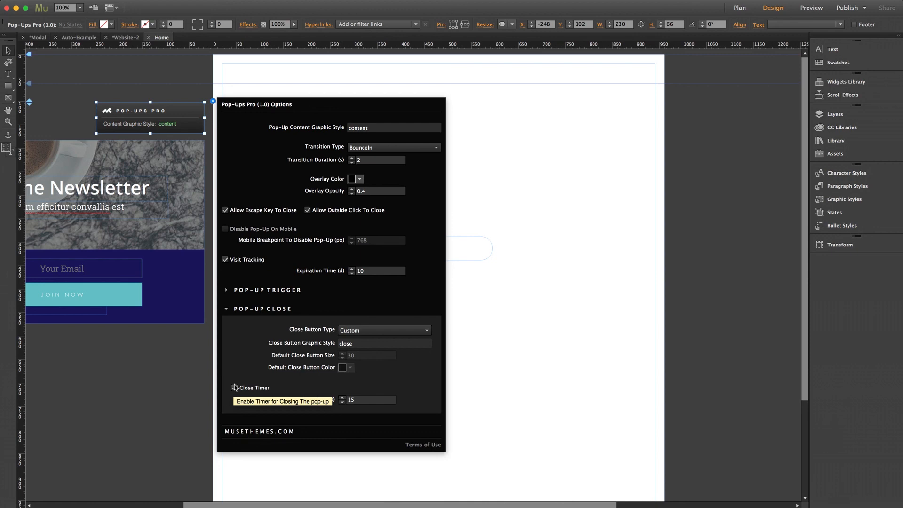
click(234, 388)
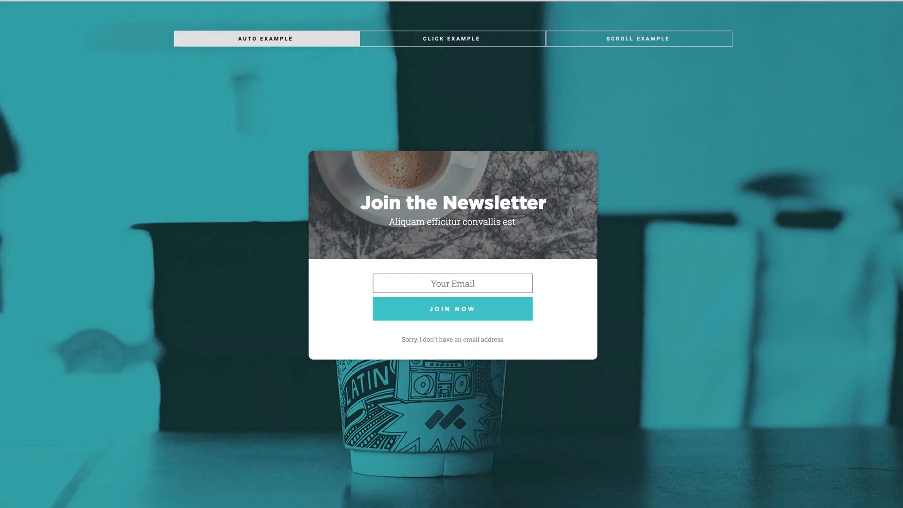